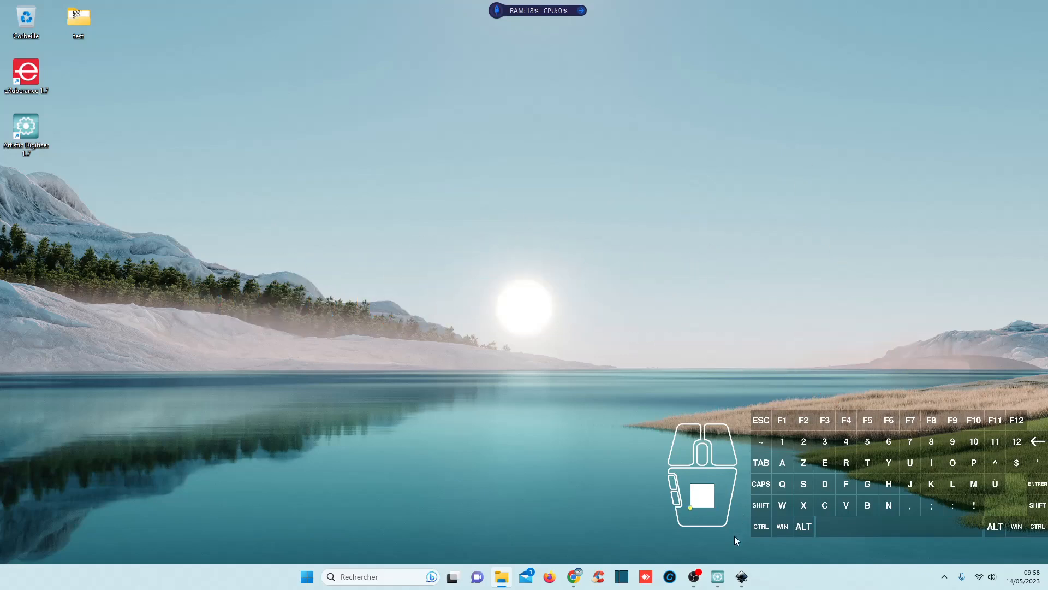
# Switch to Artistic Digitizer and add the text "texte" to the embroidery design in the Handmade font.
pyautogui.click(720, 576)
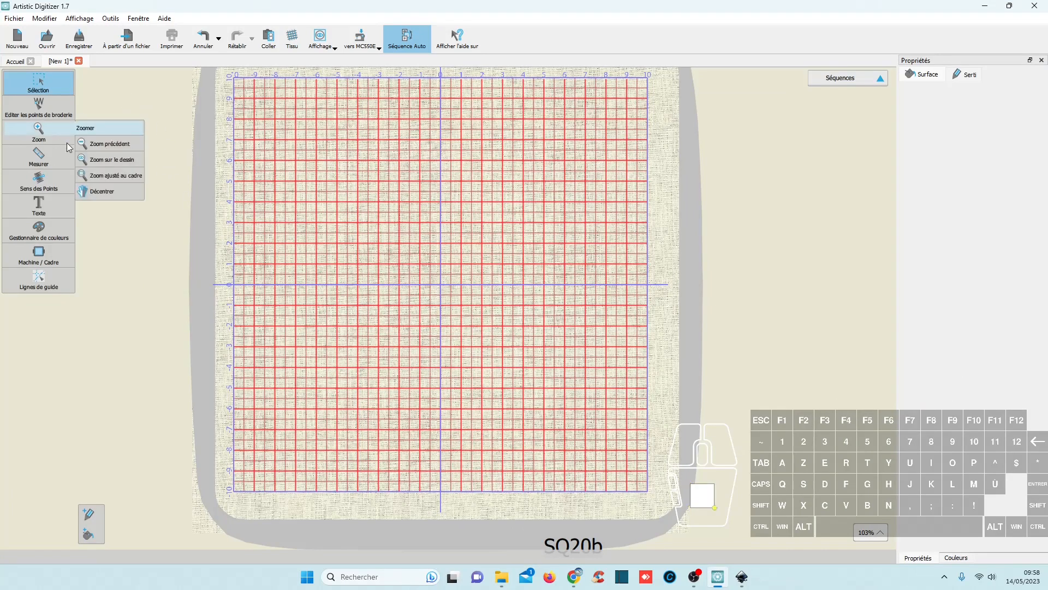
pyautogui.click(52, 208)
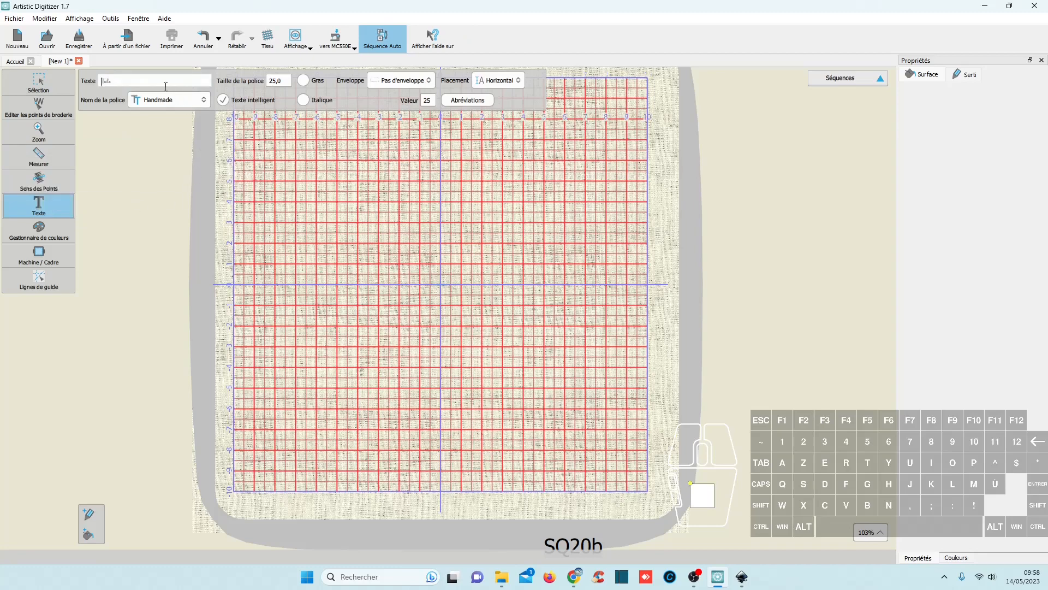
pyautogui.click(114, 82)
pyautogui.write('texte')
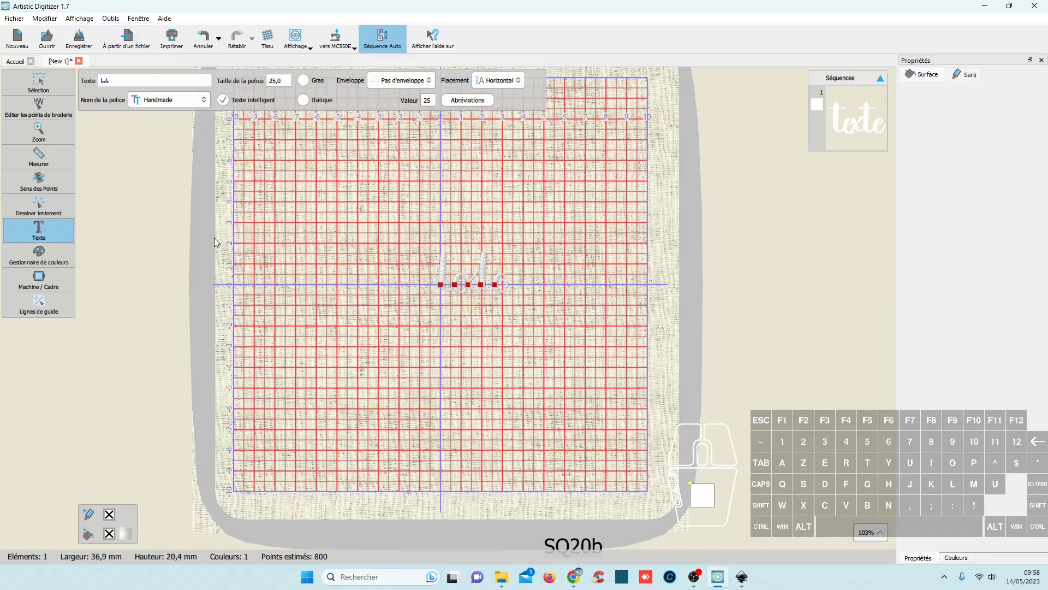
# Examine the envelope and placement options available for the text.
pyautogui.click(411, 83)
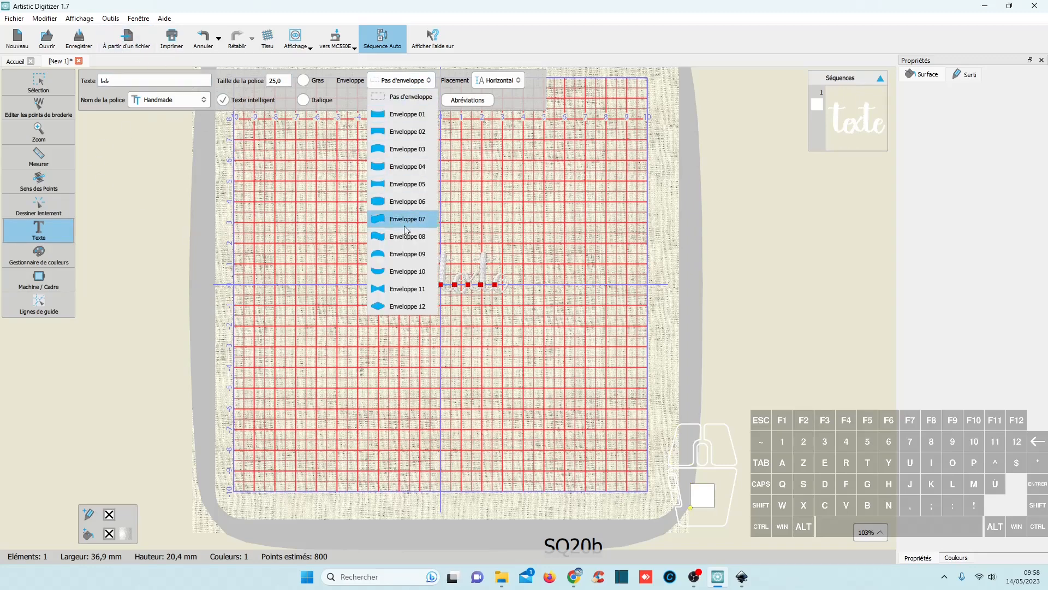
pyautogui.click(519, 80)
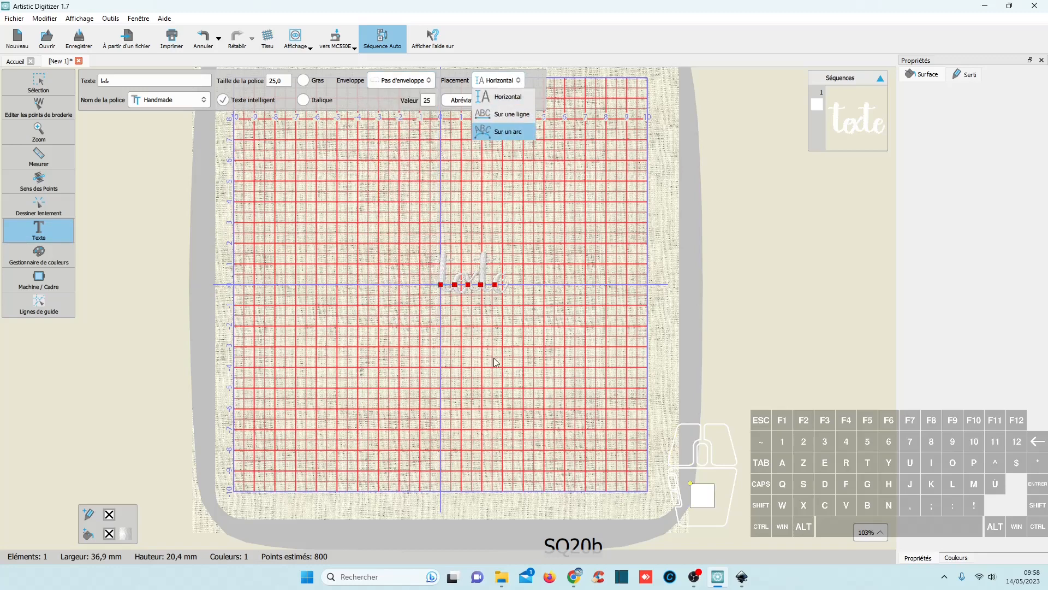
# Delete the text from the design and minimize Artistic Digitizer.
pyautogui.click(52, 96)
pyautogui.moveTo(519, 329); pyautogui.dragTo(391, 212)
pyautogui.press('Delete')
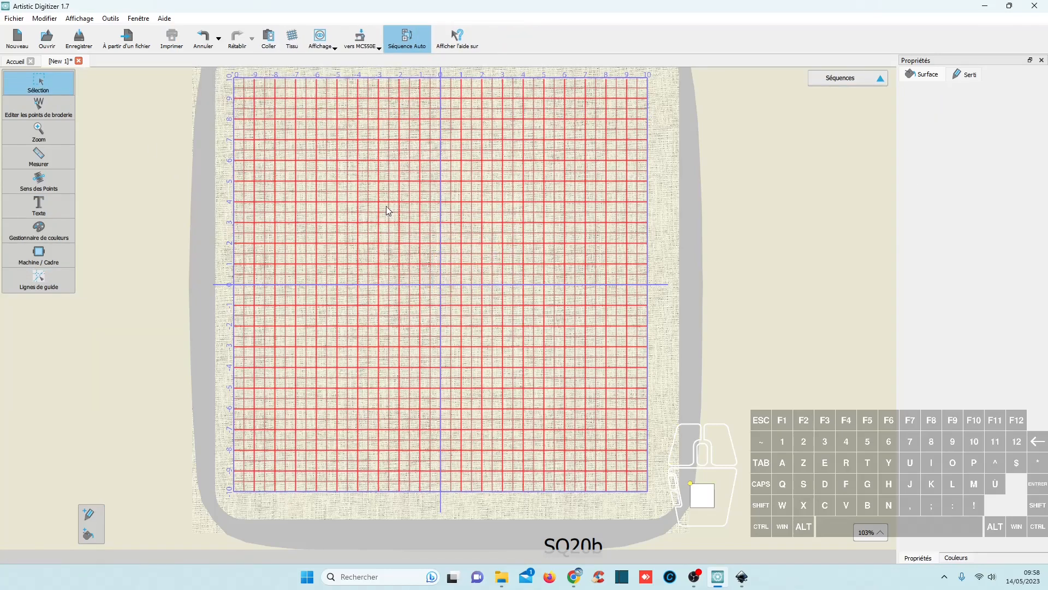
pyautogui.click(985, 5)
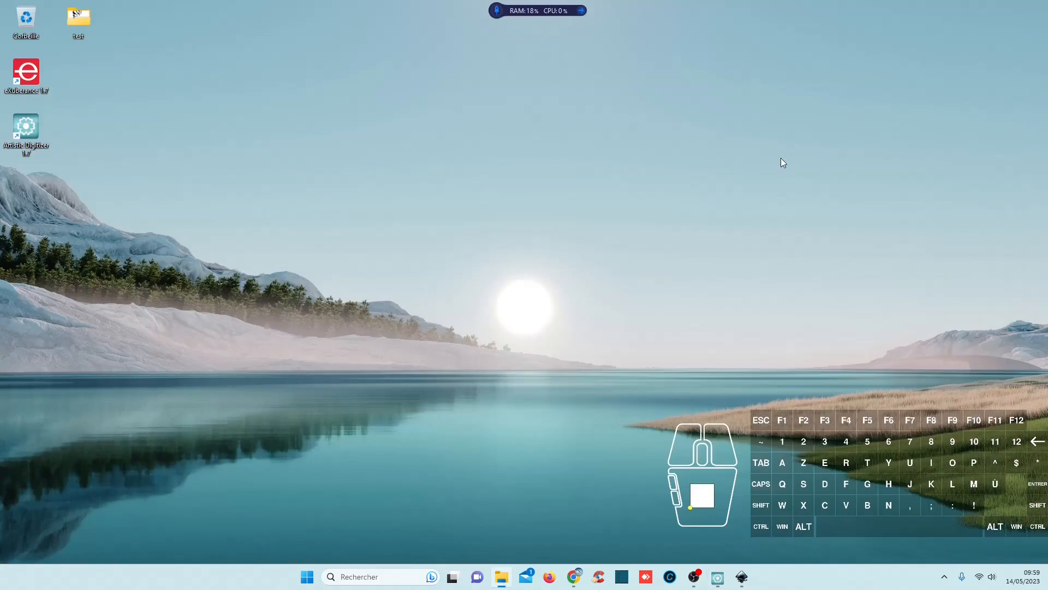
# Switch to Inkscape and place the text "TEXTE" in the upper part of the page in Sugar Snow at 72 pt.
pyautogui.click(741, 576)
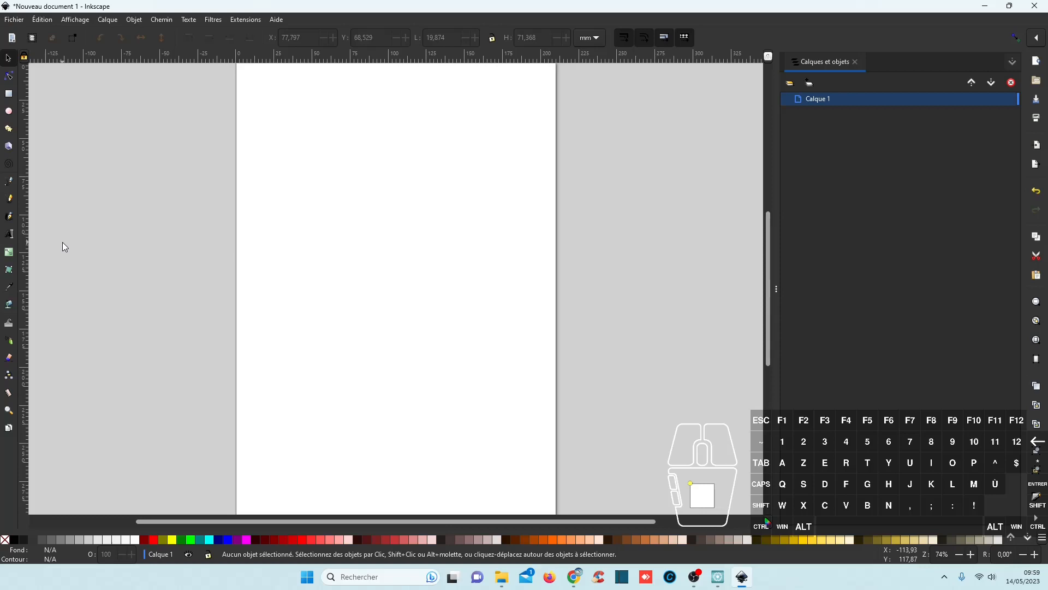
pyautogui.click(9, 234)
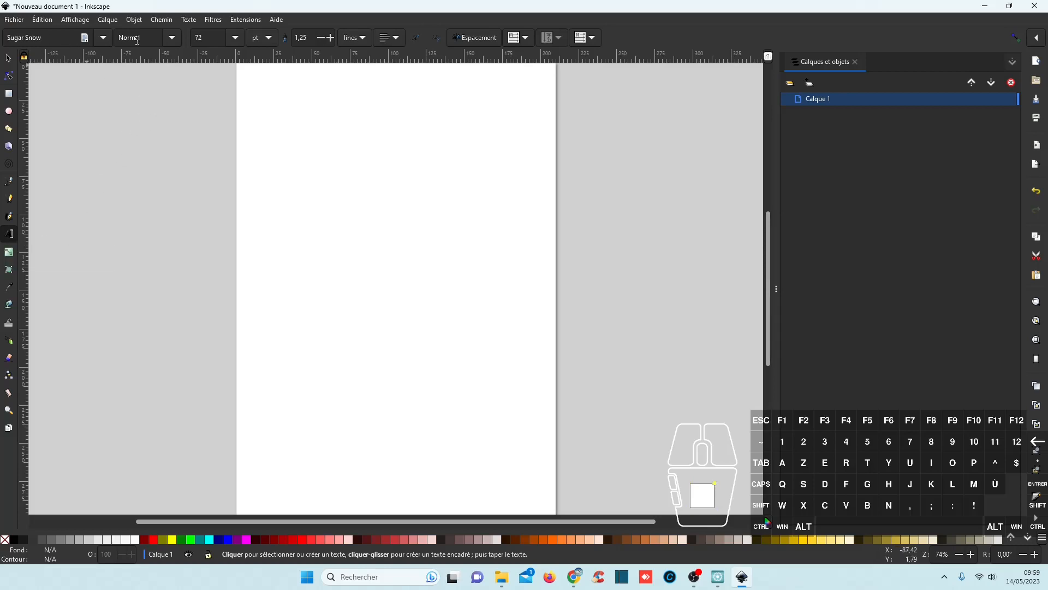
pyautogui.click(171, 37)
pyautogui.click(172, 37)
pyautogui.doubleClick(203, 38)
pyautogui.click(299, 180)
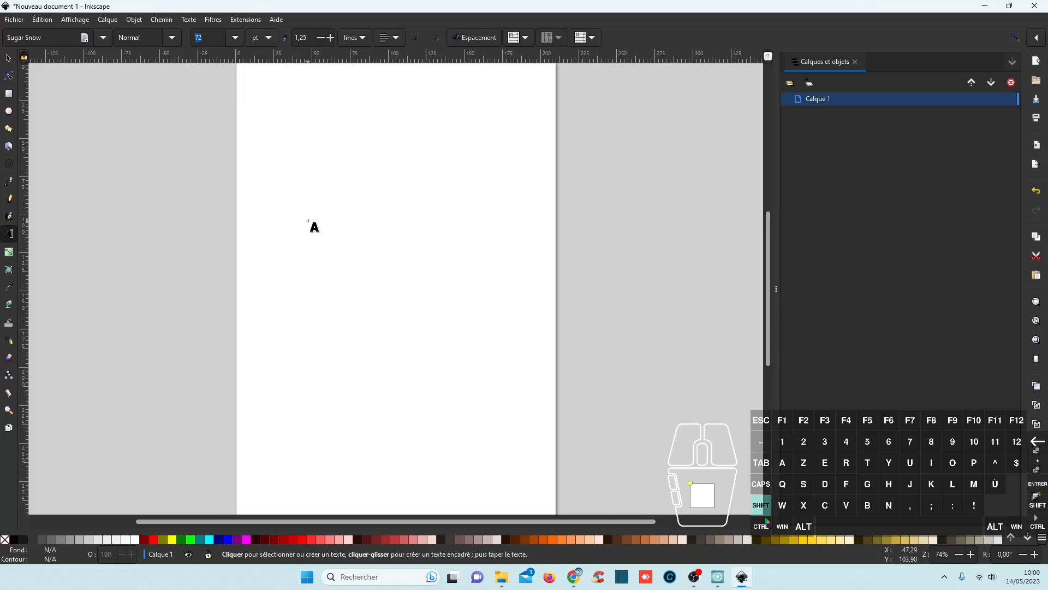
pyautogui.write('TEXTE')
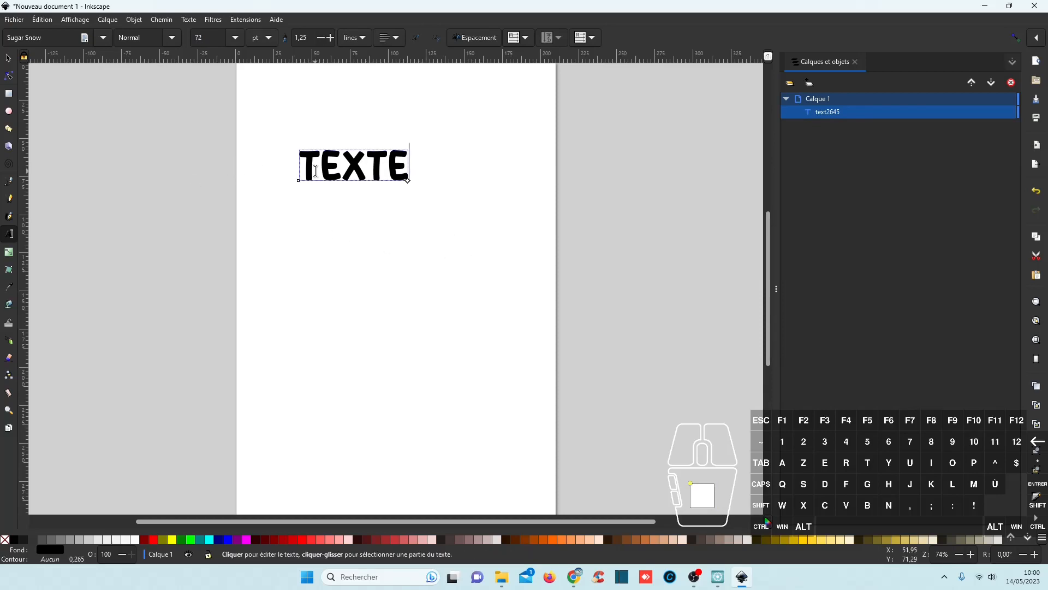
# Center-align the text "TEXTE".
pyautogui.click(394, 40)
pyautogui.click(392, 61)
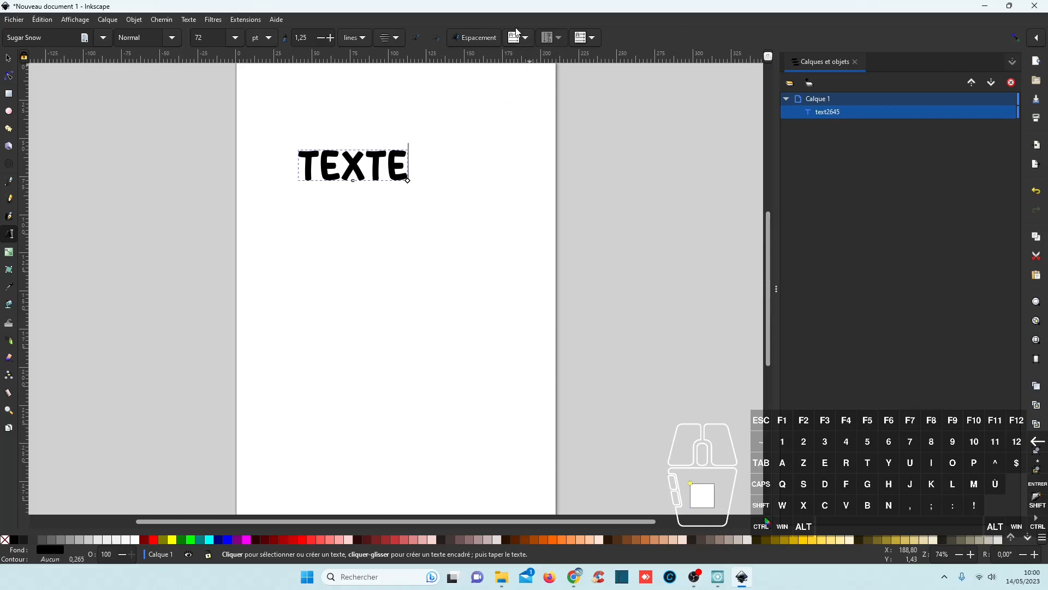
# Try a vertical writing direction on the text, and set it back to horizontal.
pyautogui.click(523, 43)
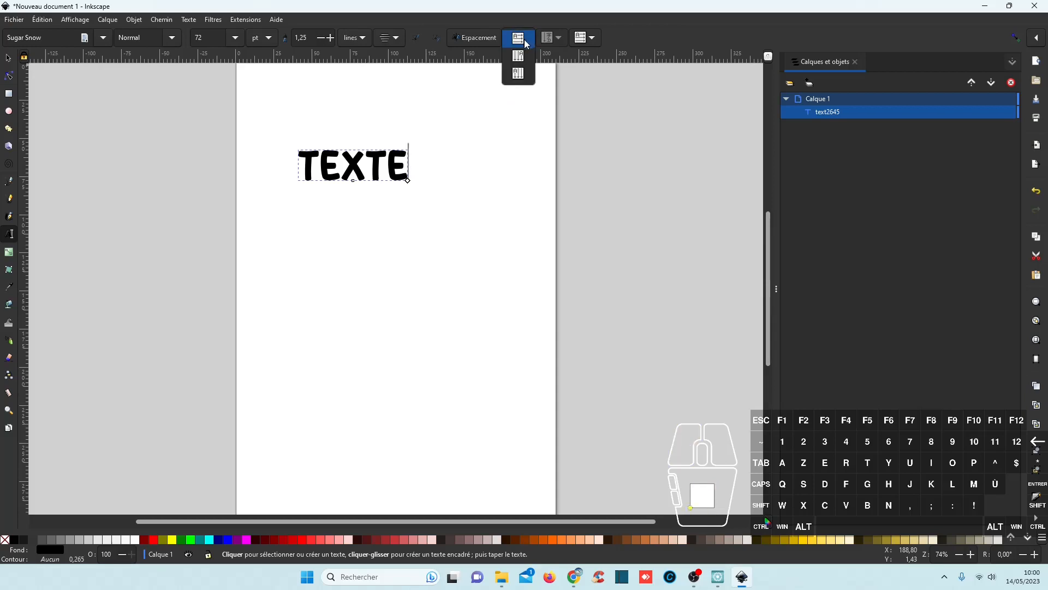
pyautogui.click(518, 75)
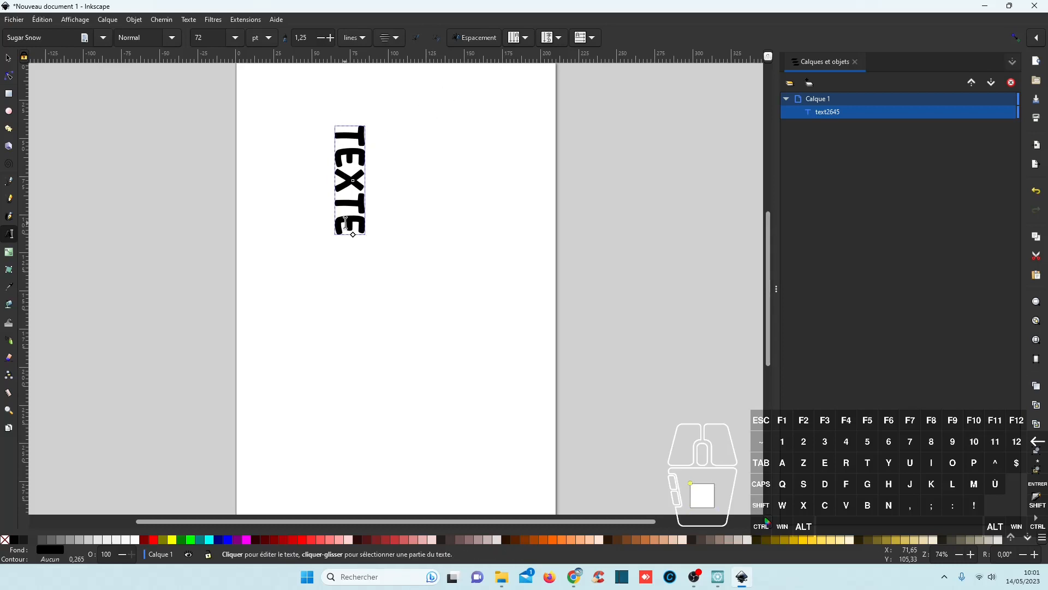
pyautogui.click(526, 40)
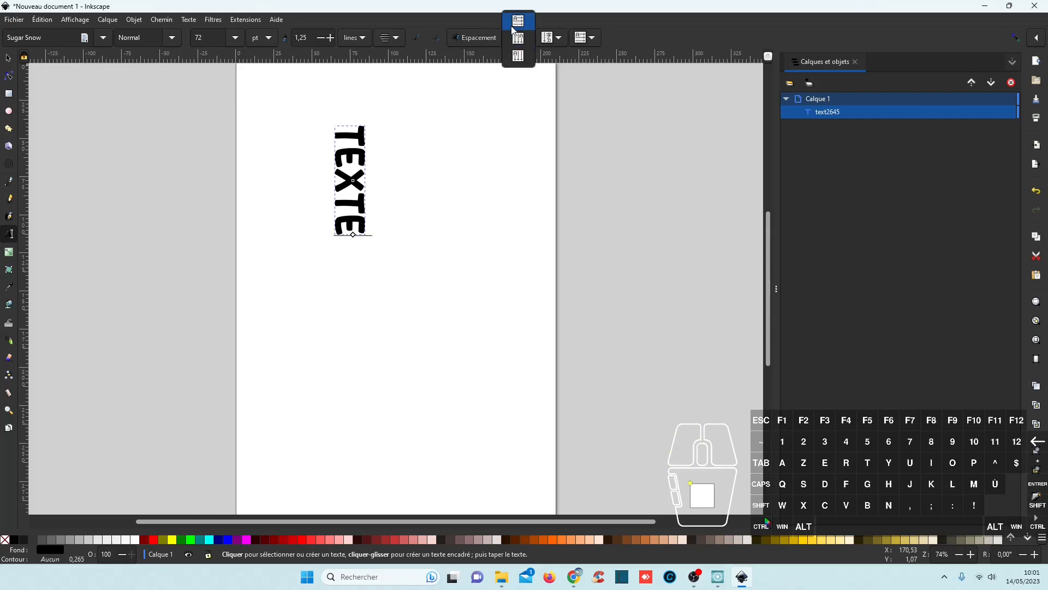
pyautogui.click(519, 24)
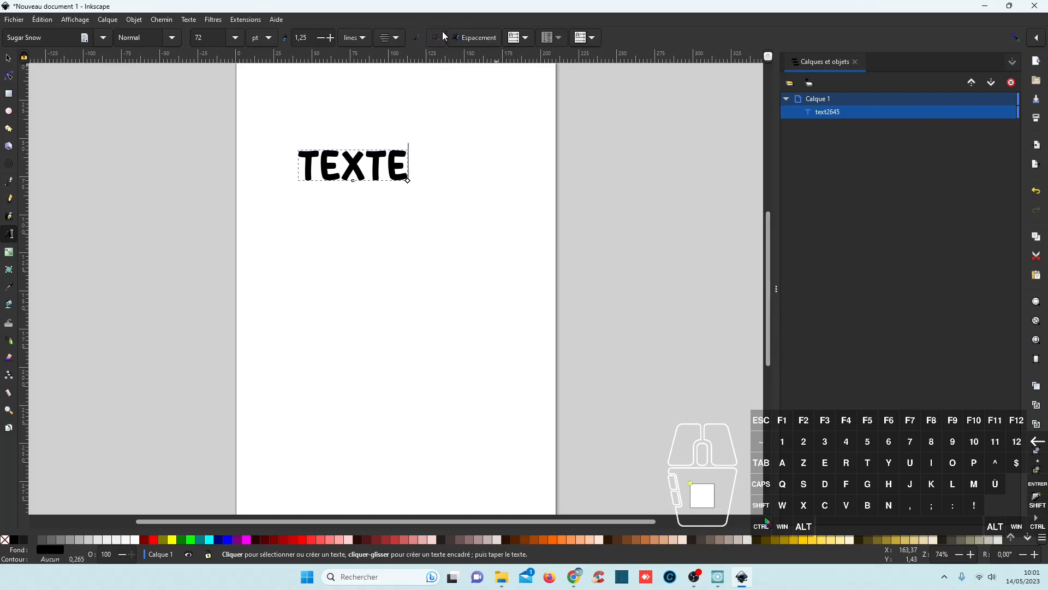
# Select all the letters of the text and set their character rotation to 90 degrees.
pyautogui.click(474, 40)
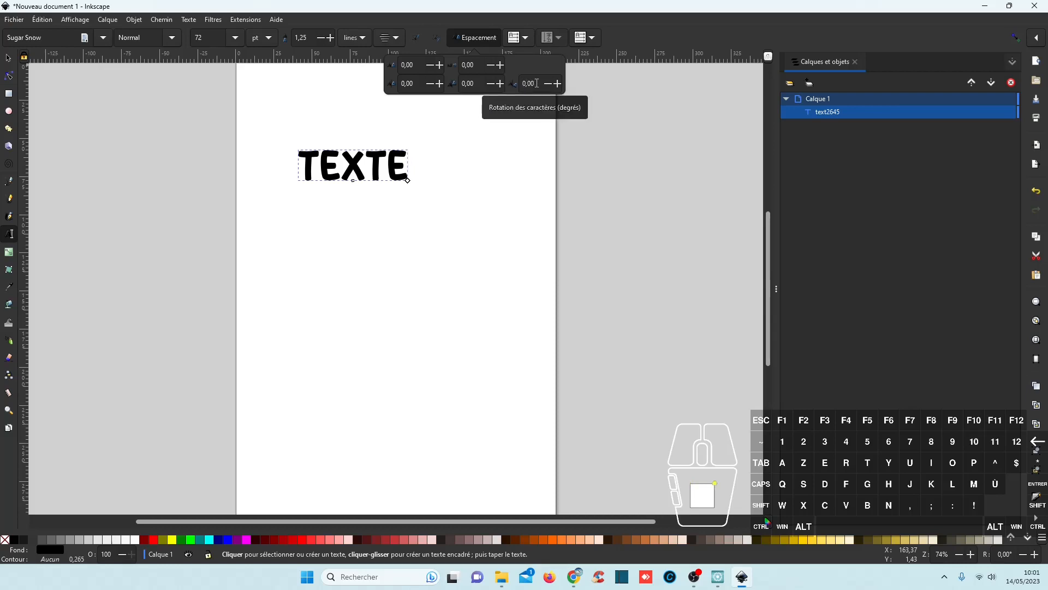
pyautogui.doubleClick(525, 85)
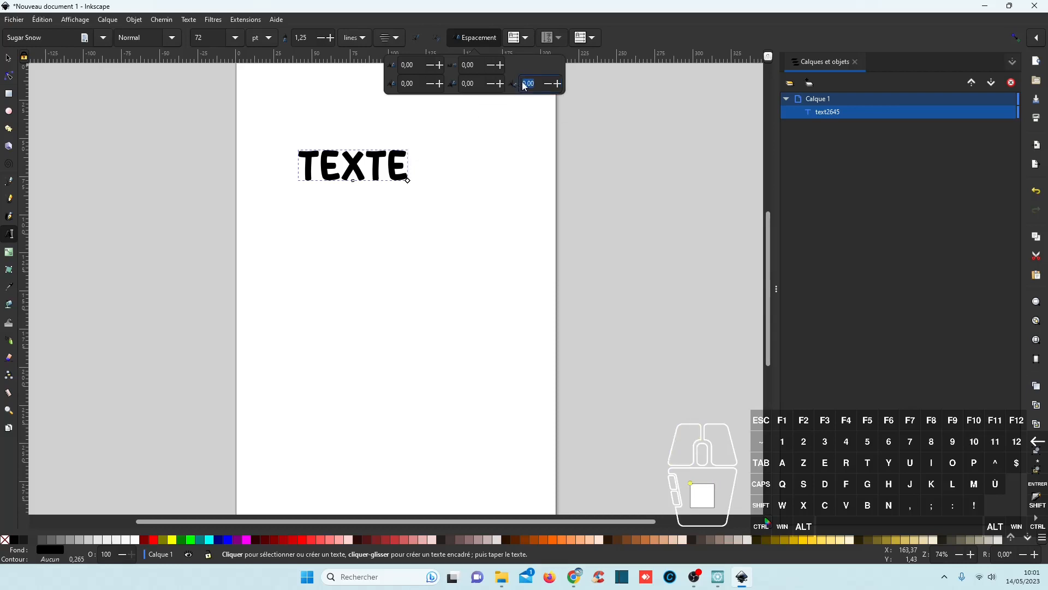
pyautogui.write('90')
pyautogui.doubleClick(363, 175)
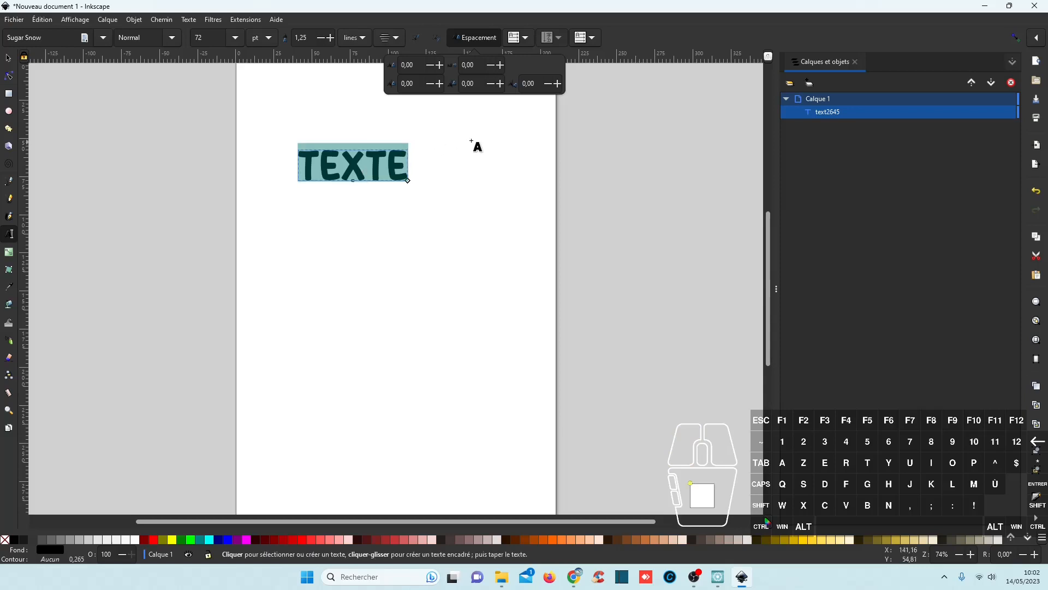
pyautogui.click(521, 85)
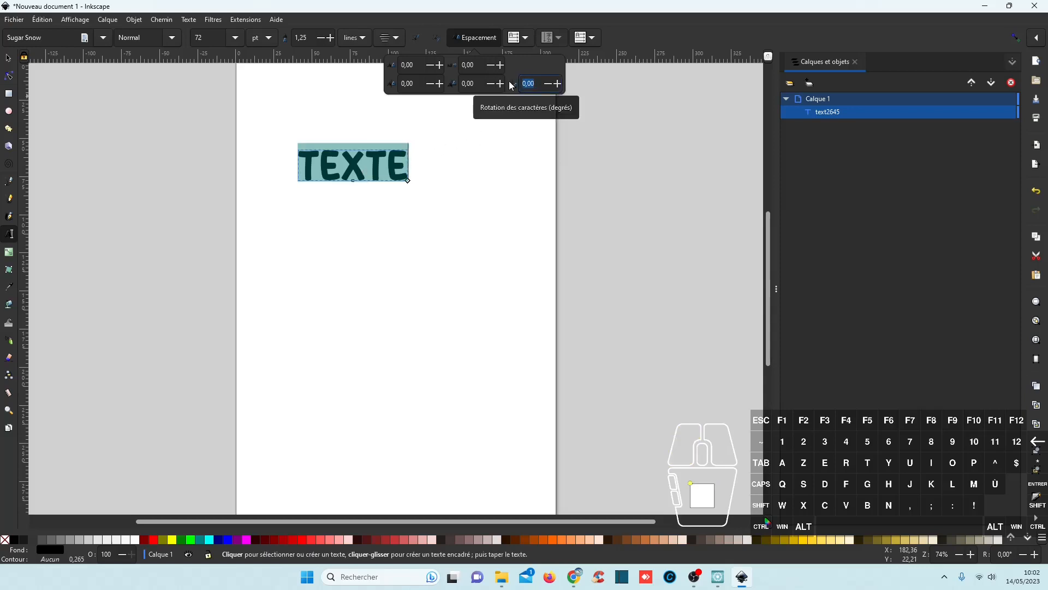
pyautogui.write('90')
pyautogui.press('Return')
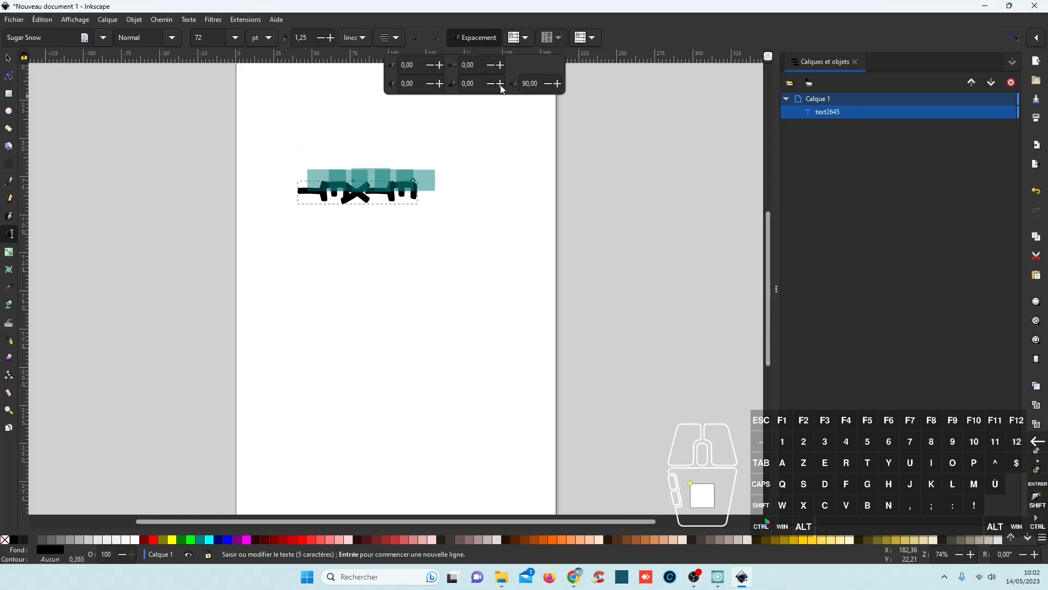
# Set the character rotation of all the selected letters to -90 degrees.
pyautogui.click(524, 84)
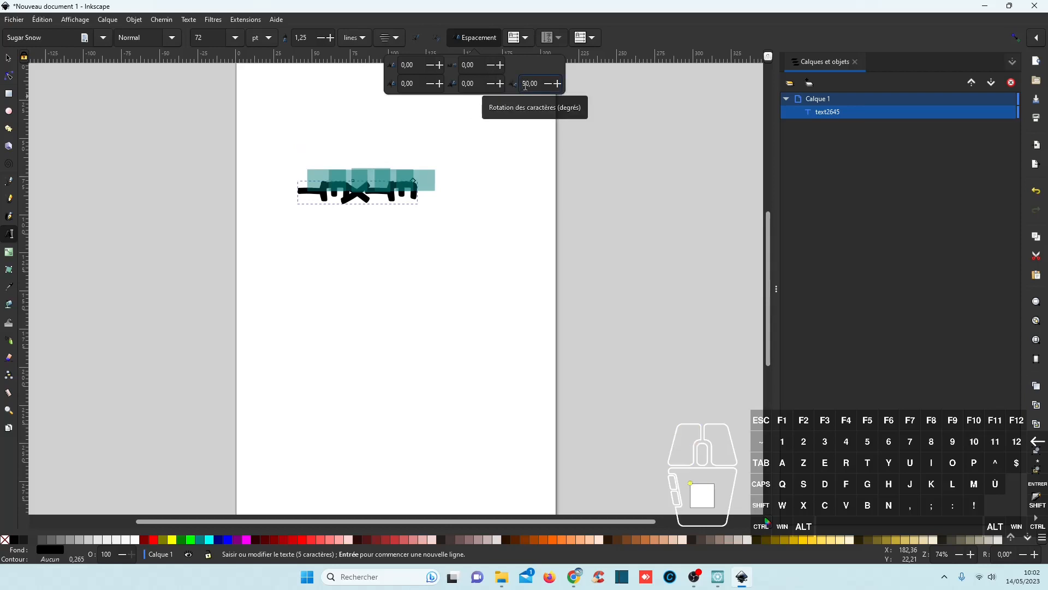
pyautogui.write('-')
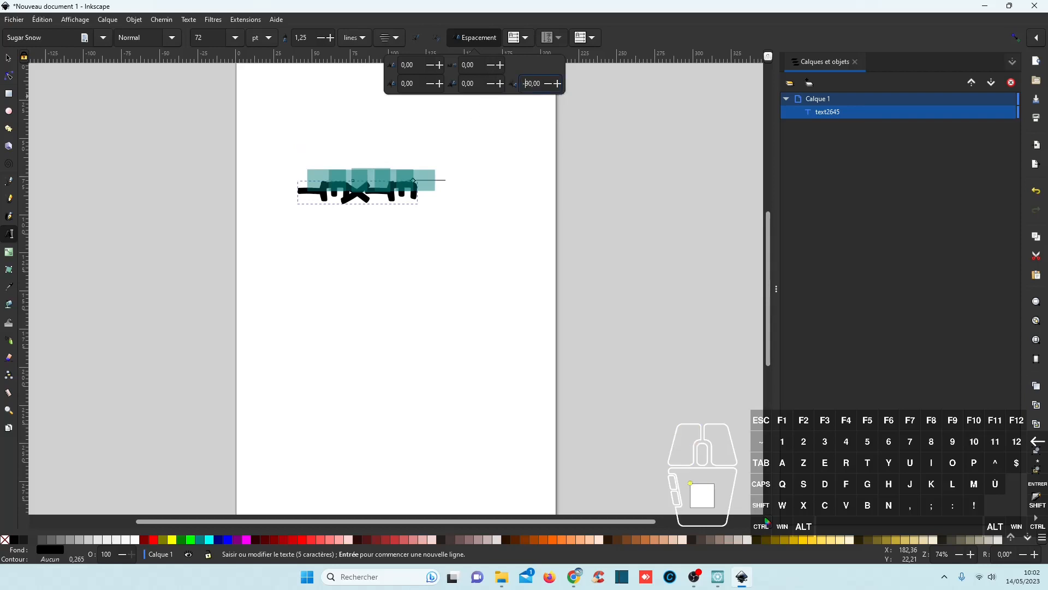
pyautogui.press('Return')
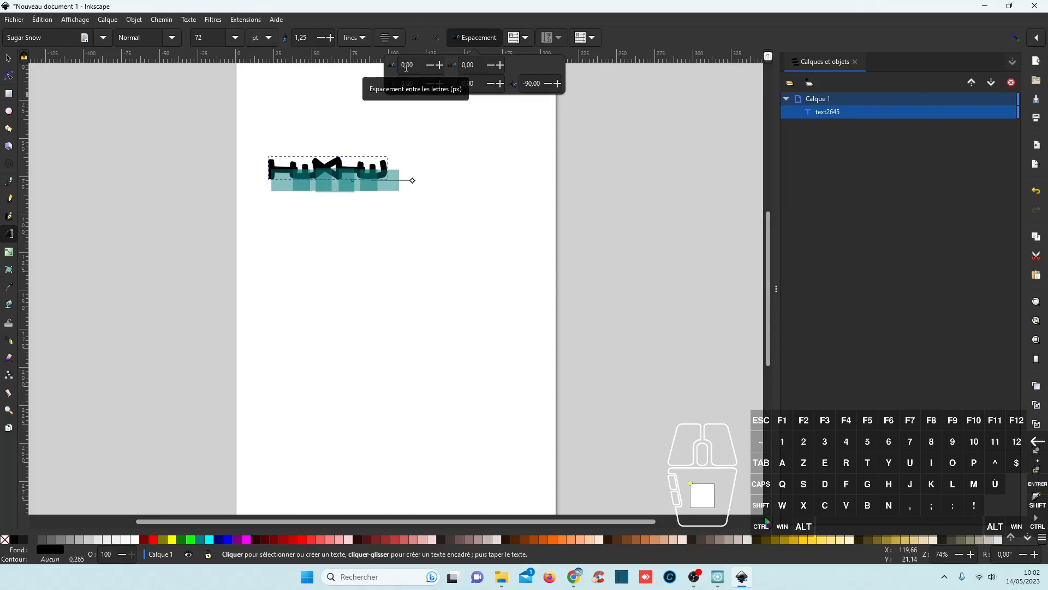
# Increase the letter spacing of the rotated text to 23.21 px and leave text editing with the text object selected.
pyautogui.click(441, 66)
pyautogui.click(444, 67)
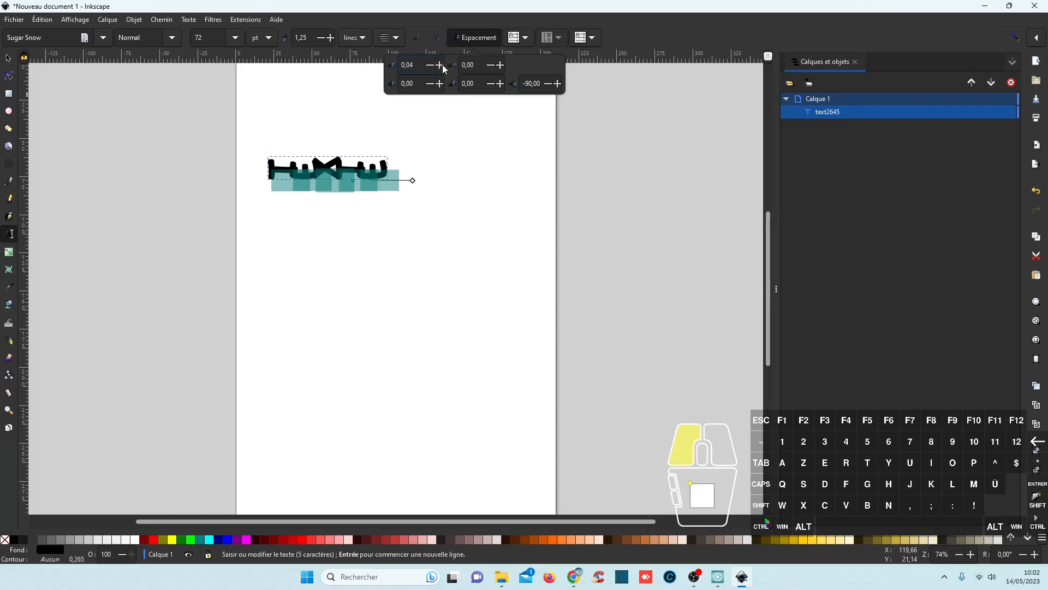
pyautogui.moveTo(445, 69); pyautogui.dragTo(445, 68)
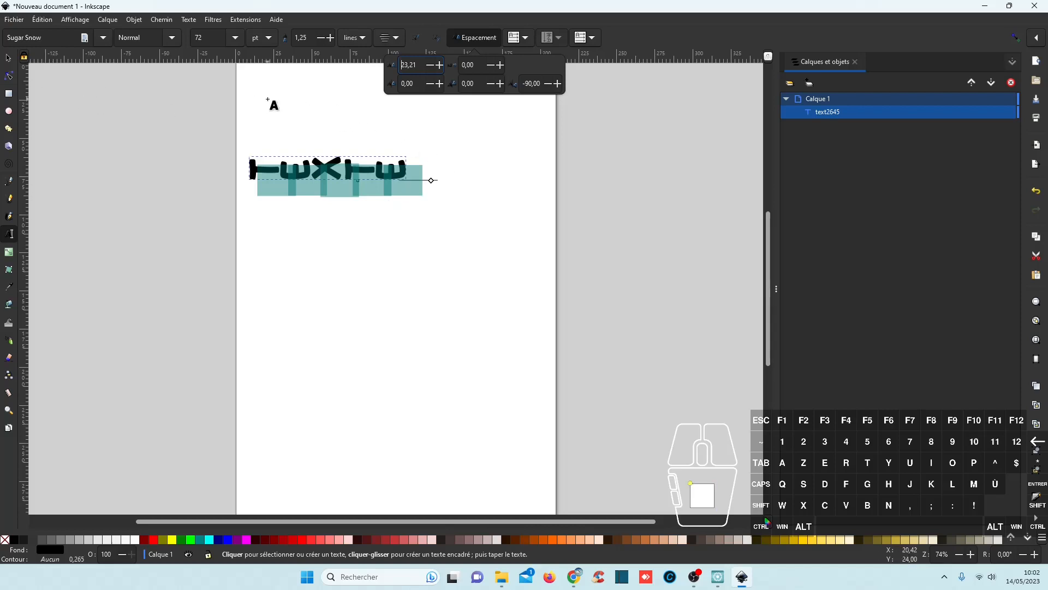
pyautogui.rightClick(313, 106)
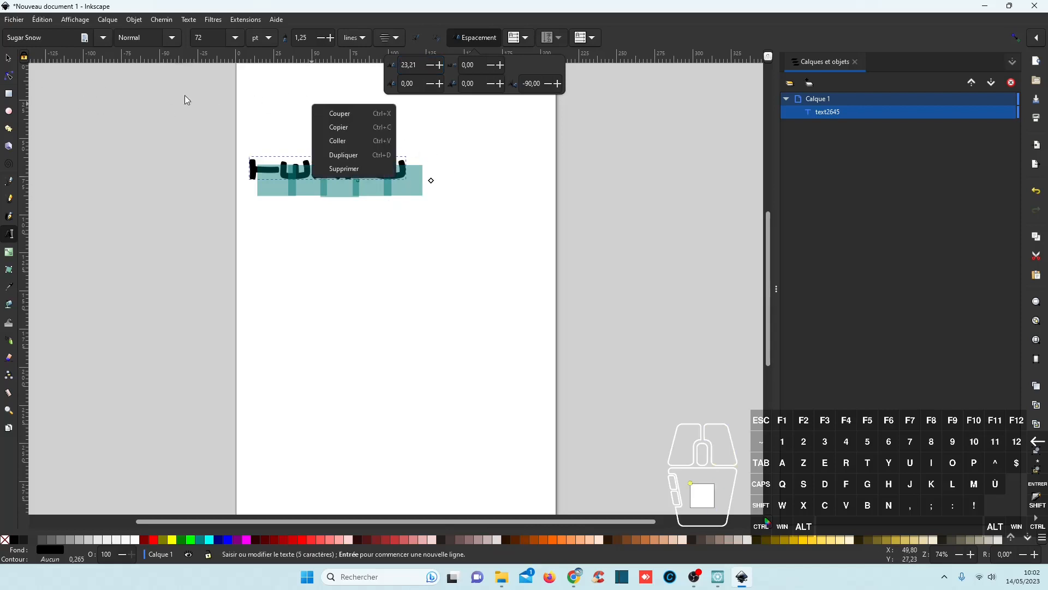
pyautogui.click(9, 59)
pyautogui.click(351, 121)
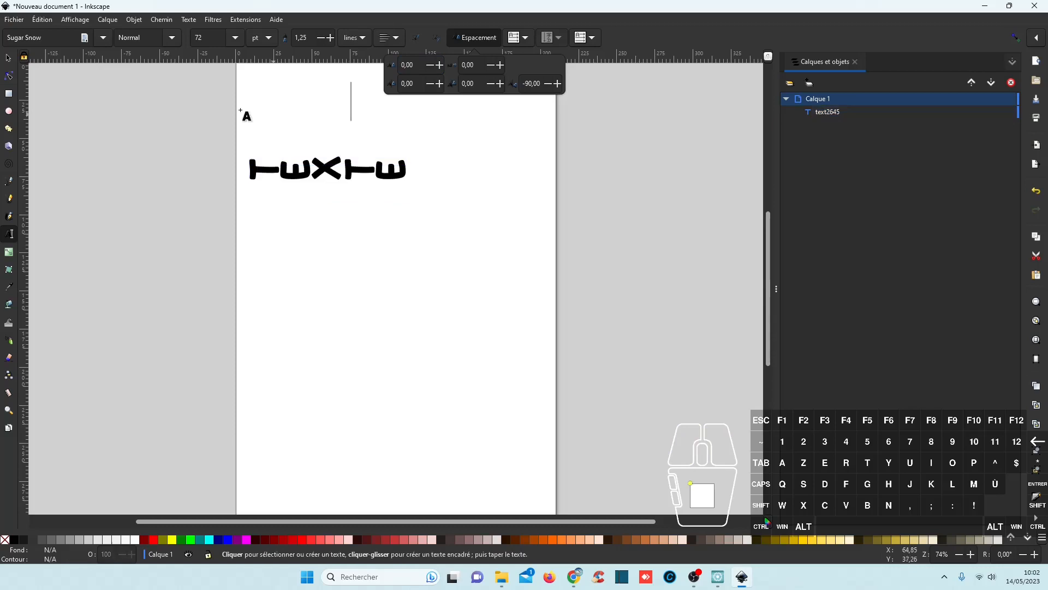
pyautogui.click(9, 58)
pyautogui.click(361, 174)
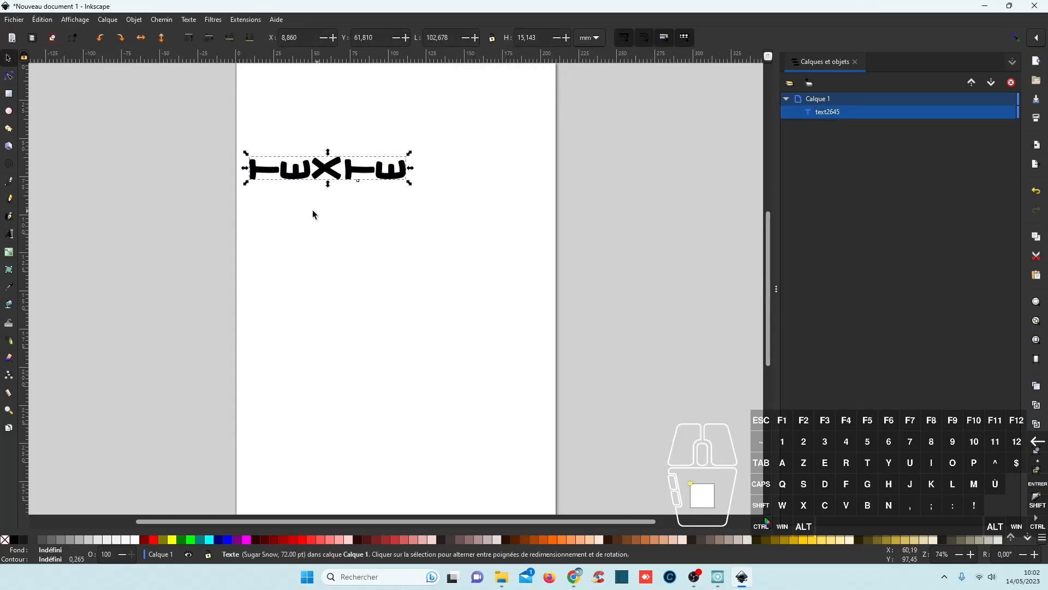
# Select all the letters again and set the writing direction to vertical, so the upright letters stack from top to bottom.
pyautogui.click(12, 239)
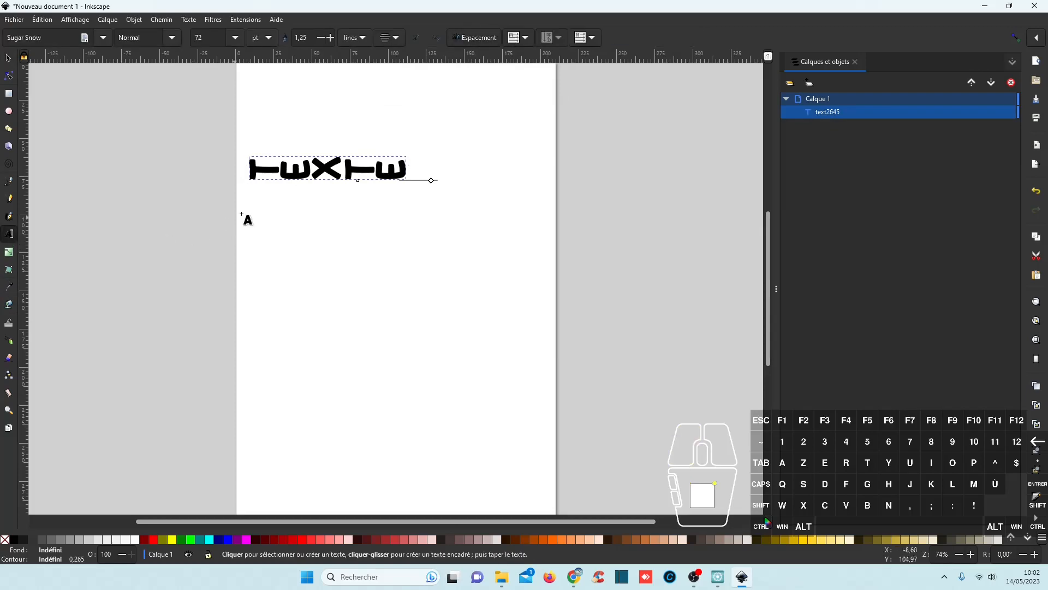
pyautogui.doubleClick(330, 162)
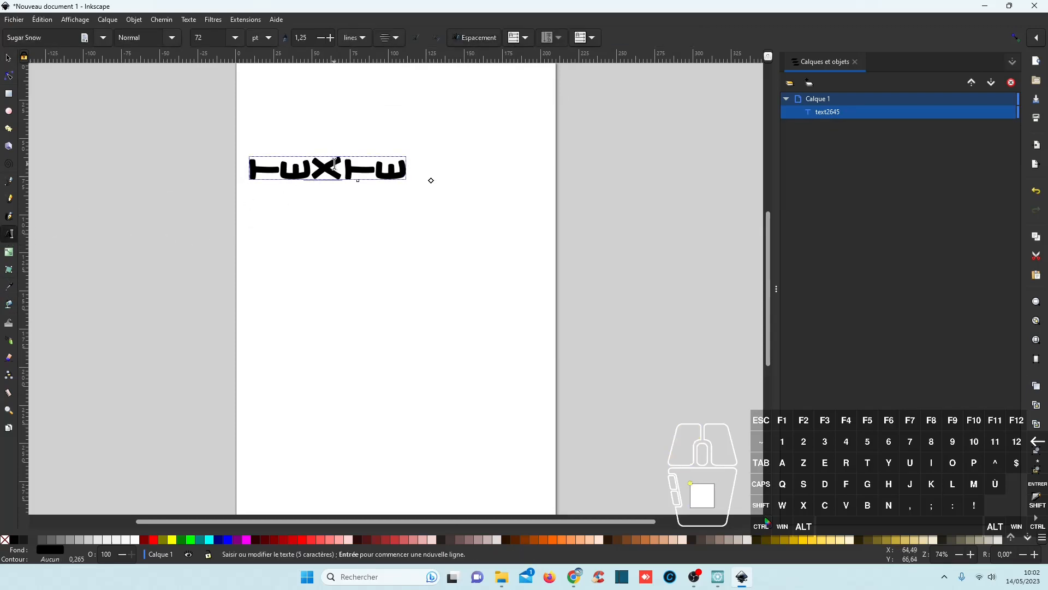
pyautogui.click(525, 37)
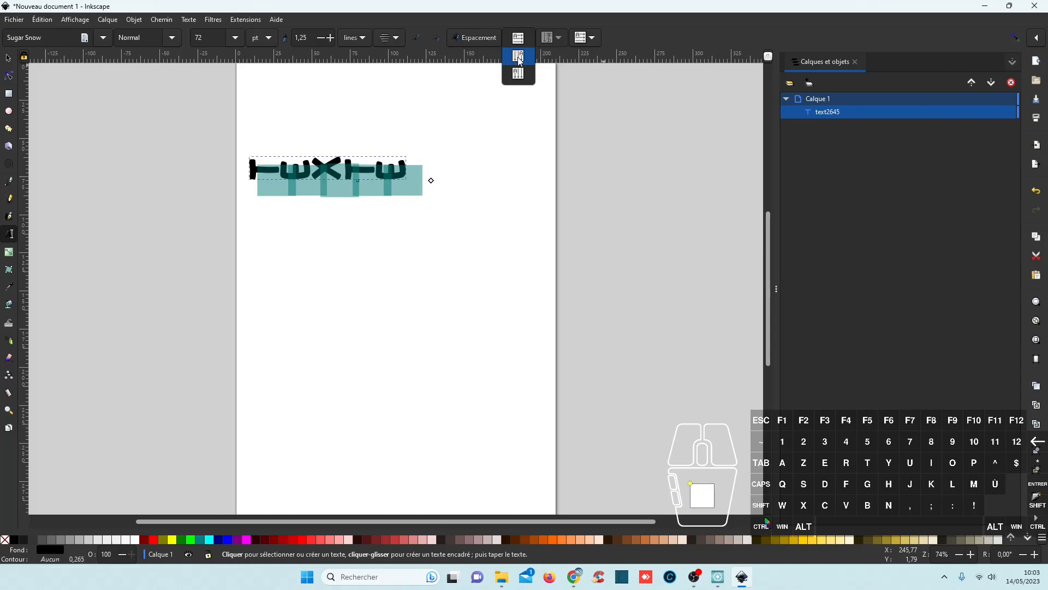
pyautogui.click(520, 58)
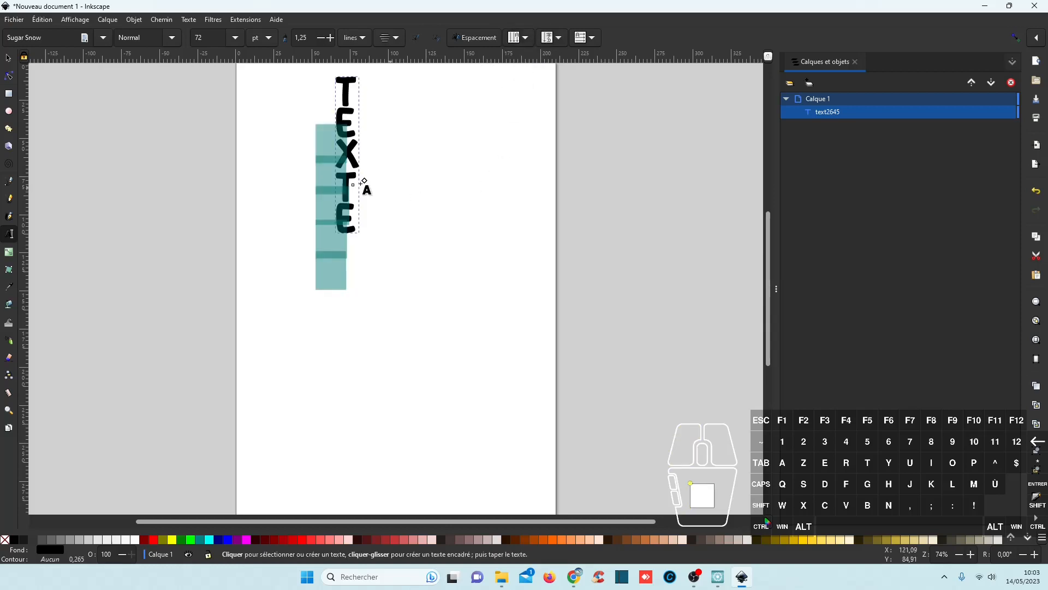
pyautogui.click(9, 59)
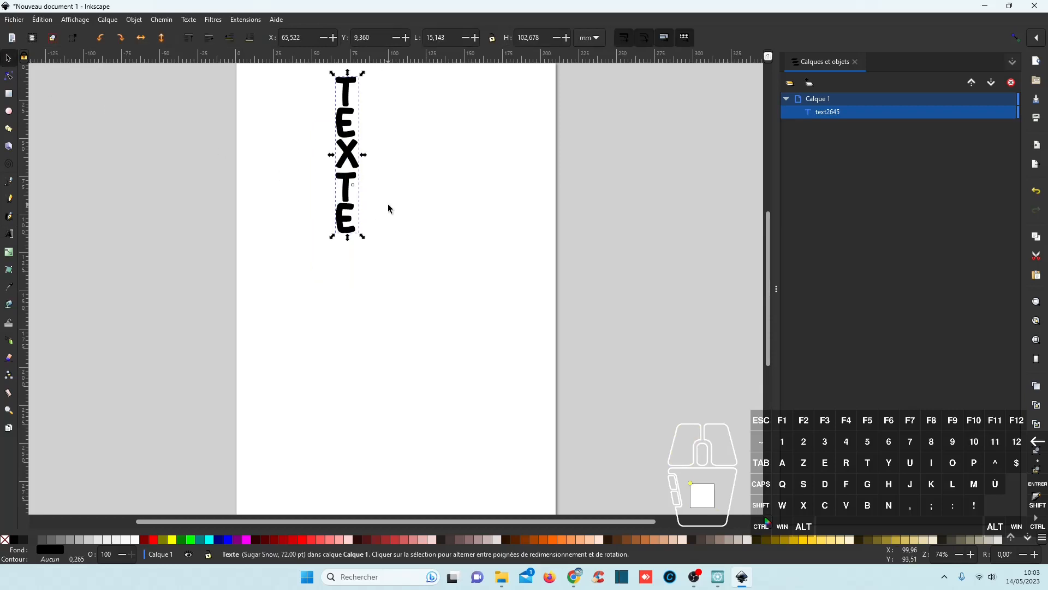
pyautogui.scroll(2, 387, 208)
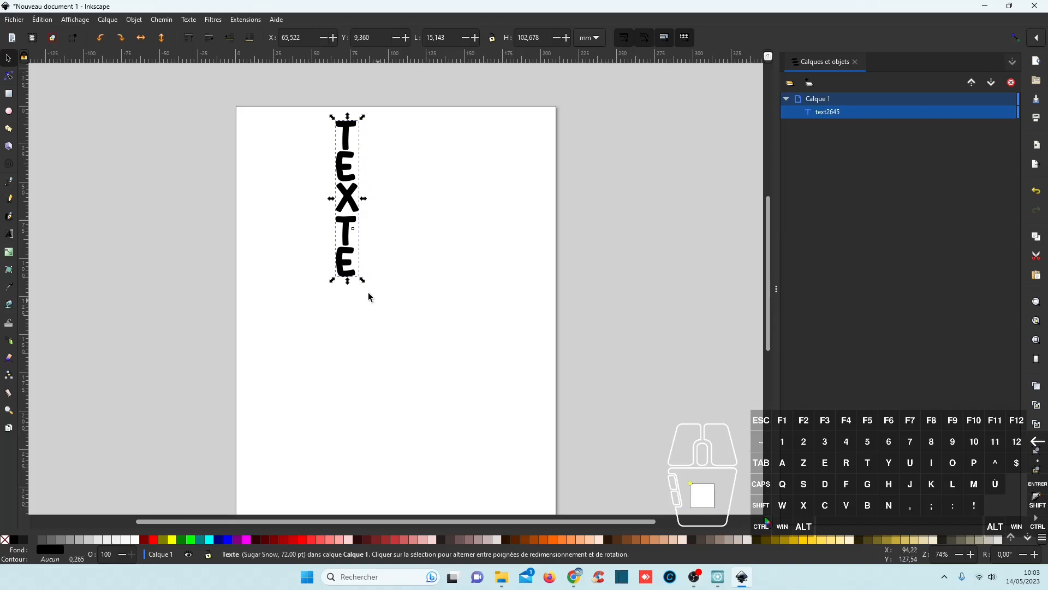
# Move the vertical text down the page to a Y position of about 67 mm and convert it to paths.
pyautogui.click(347, 144)
pyautogui.moveTo(347, 144); pyautogui.dragTo(347, 233)
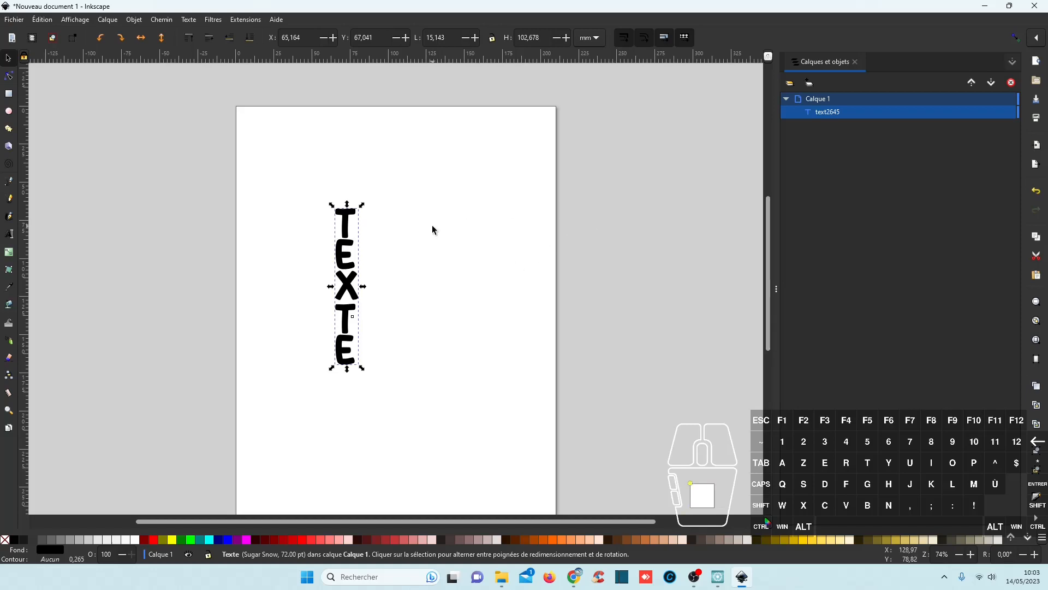
pyautogui.click(8, 79)
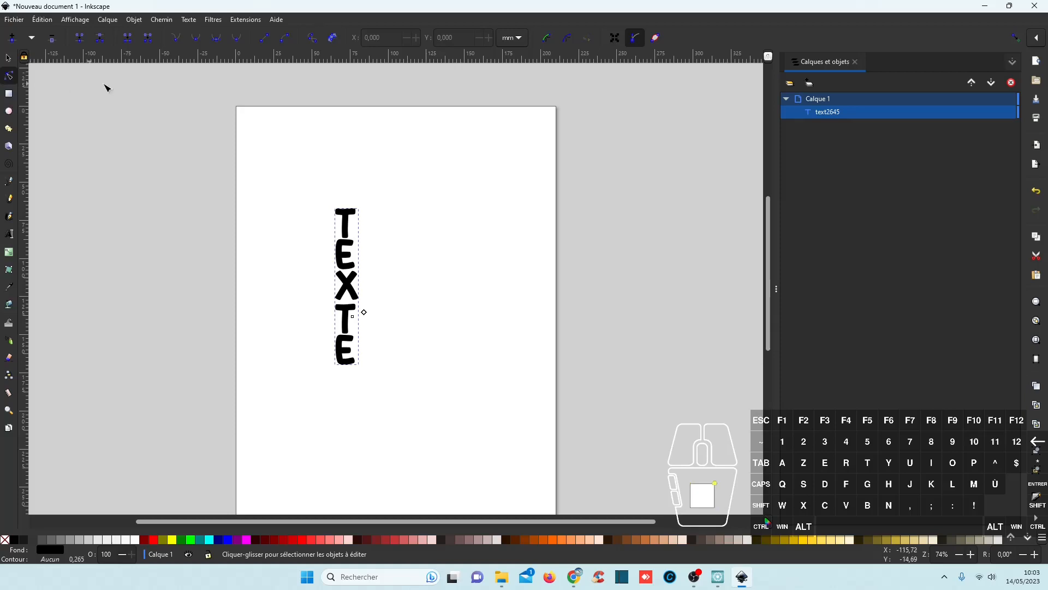
pyautogui.click(312, 40)
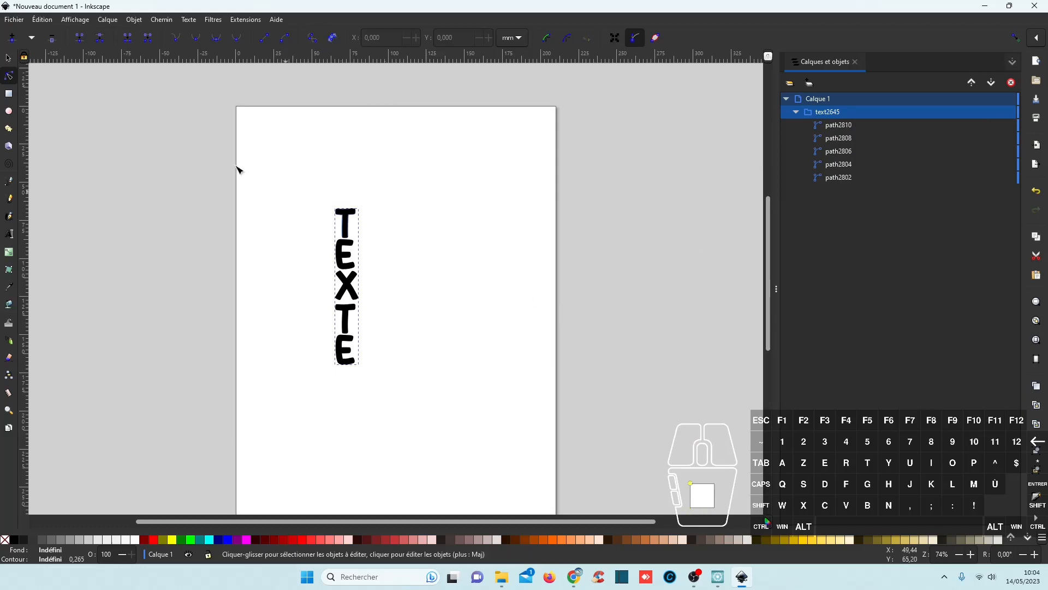
pyautogui.click(8, 59)
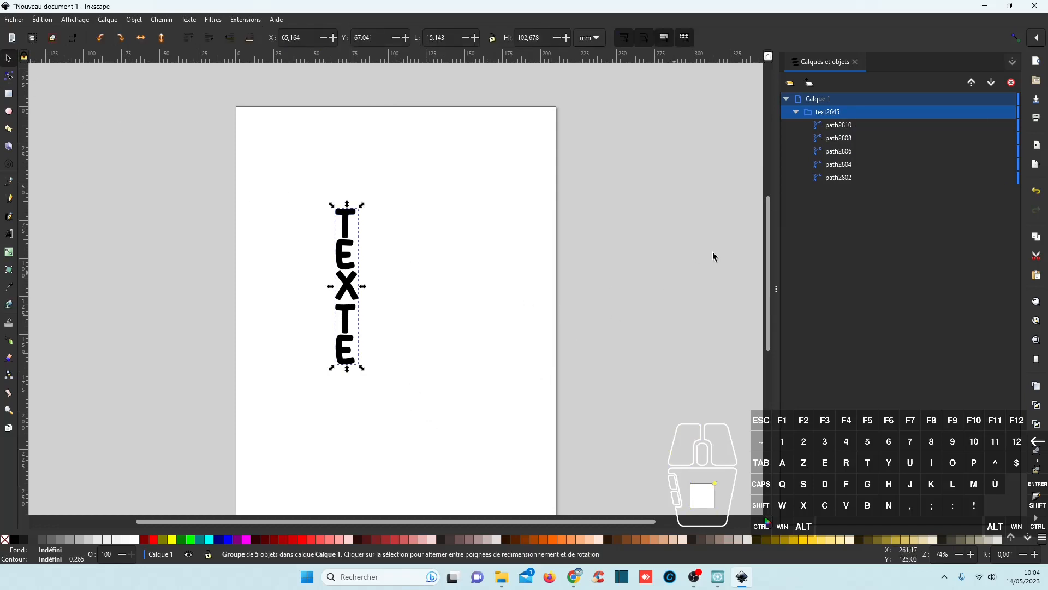
# Ungroup the converted text into separate letter paths and select several of them one by one to check them.
pyautogui.click(831, 115)
pyautogui.click(135, 21)
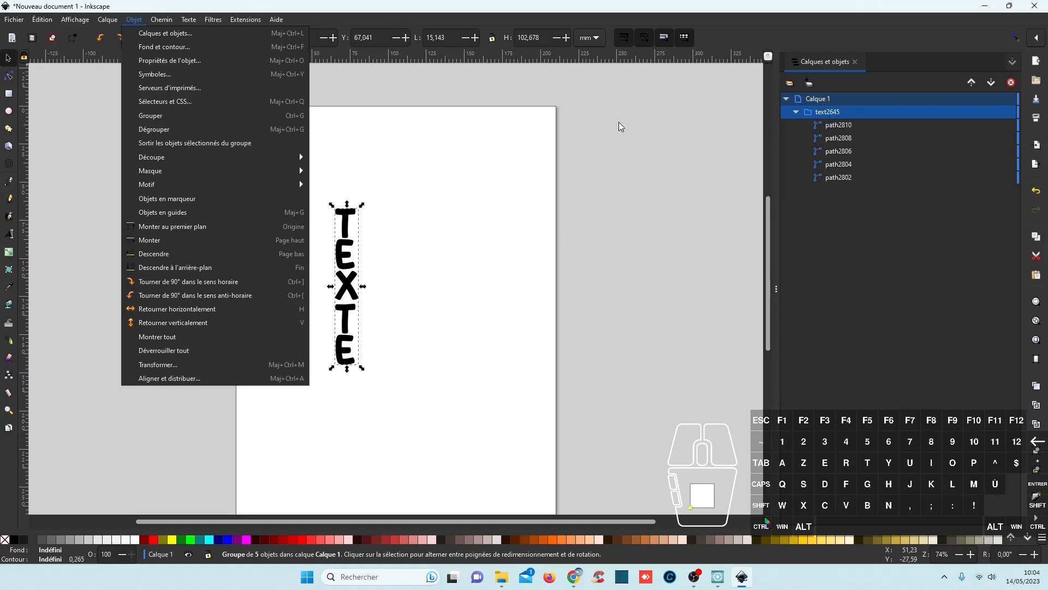
pyautogui.click(184, 134)
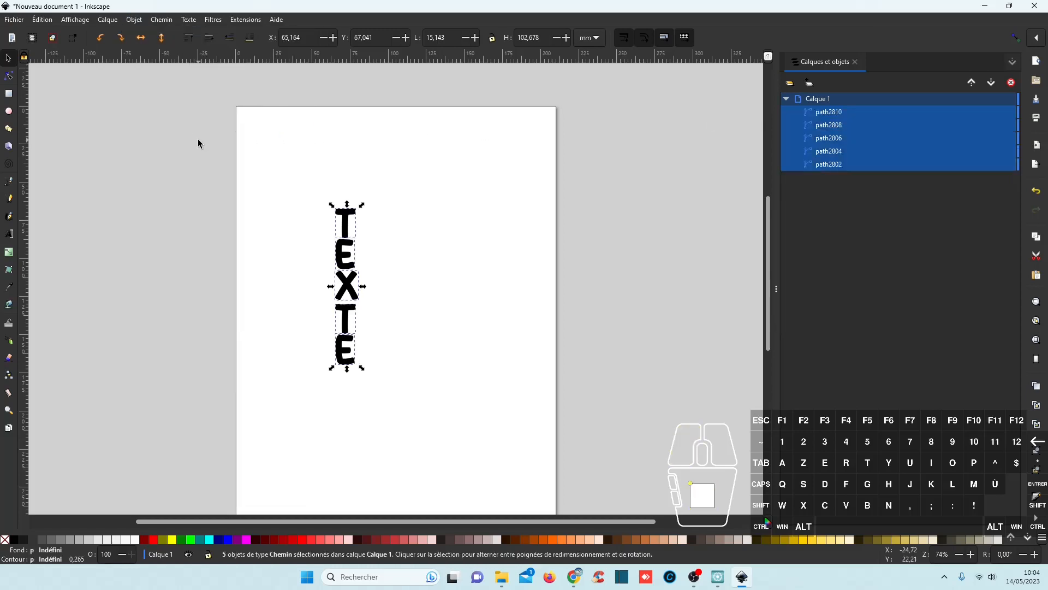
pyautogui.click(828, 168)
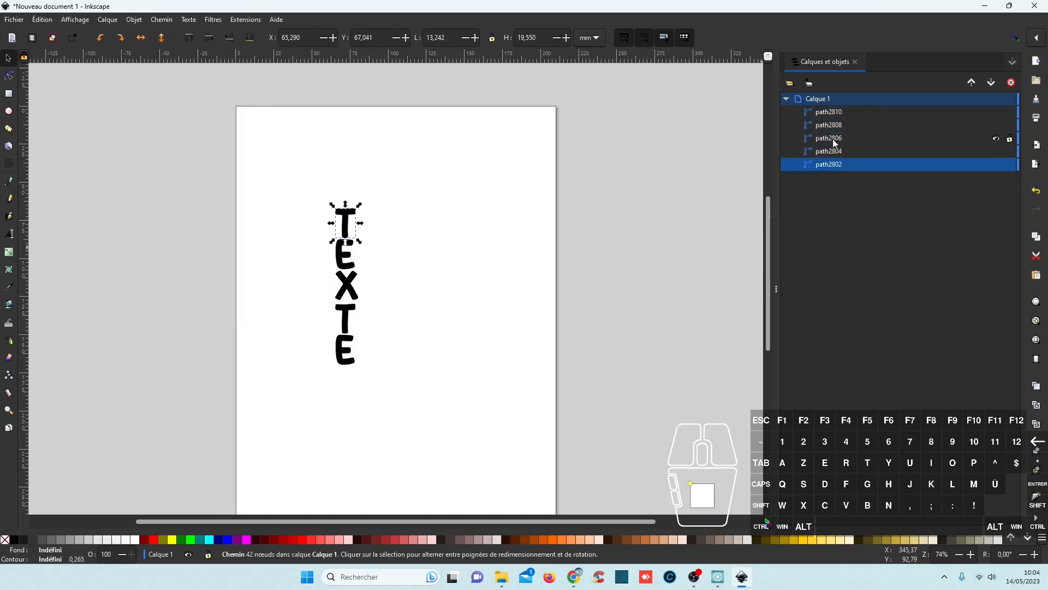
pyautogui.click(834, 148)
pyautogui.click(834, 139)
# Select all five letter paths, centre them on a common vertical axis relative to the selection area, and deselect them.
pyautogui.click(834, 113)
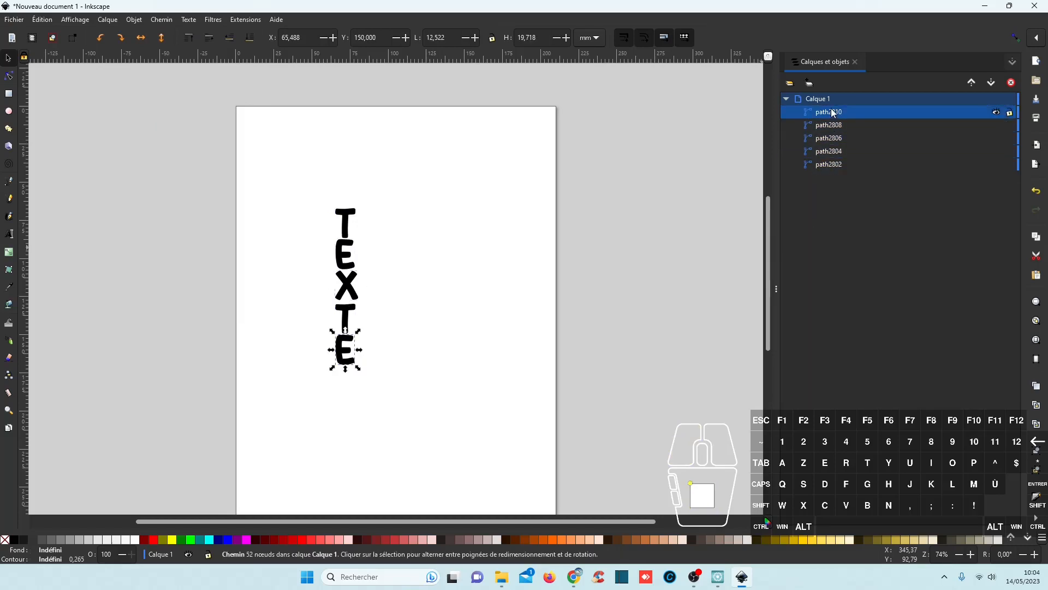
pyautogui.keyDown('shift'); pyautogui.click(829, 165); pyautogui.keyUp('shift')
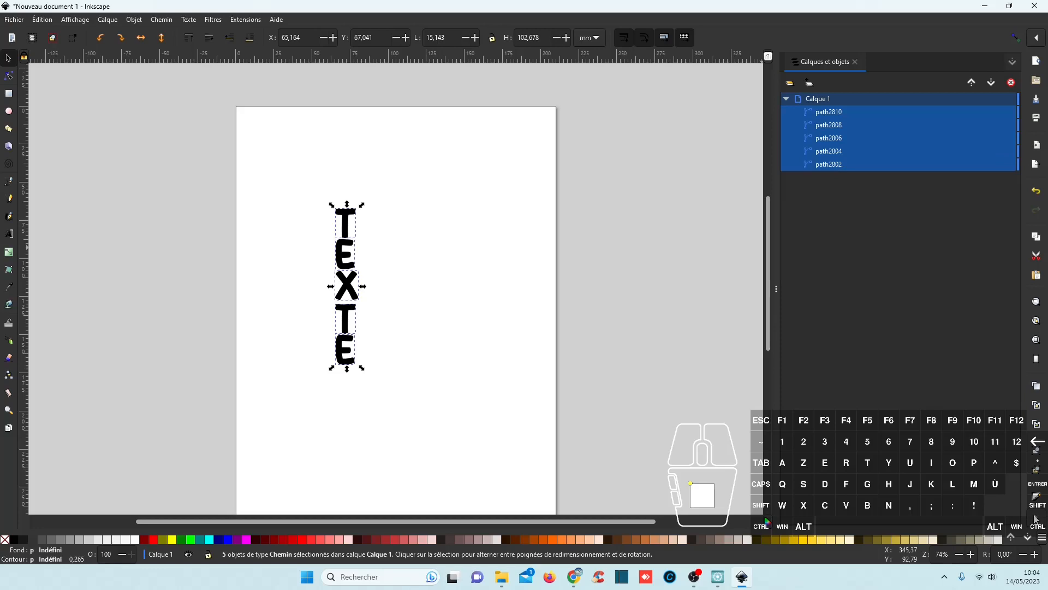
pyautogui.click(1035, 519)
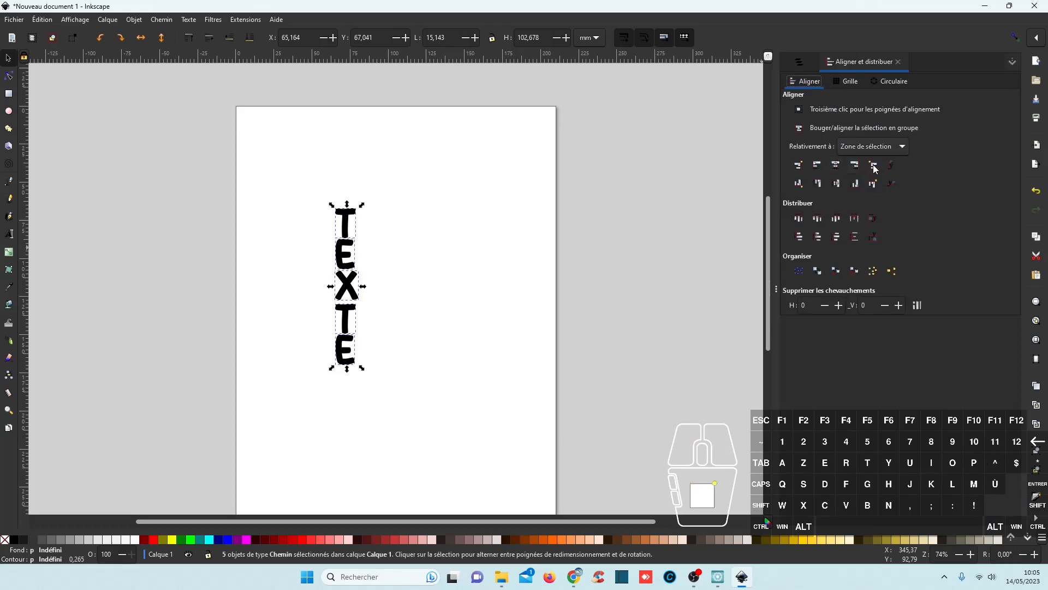
pyautogui.click(836, 165)
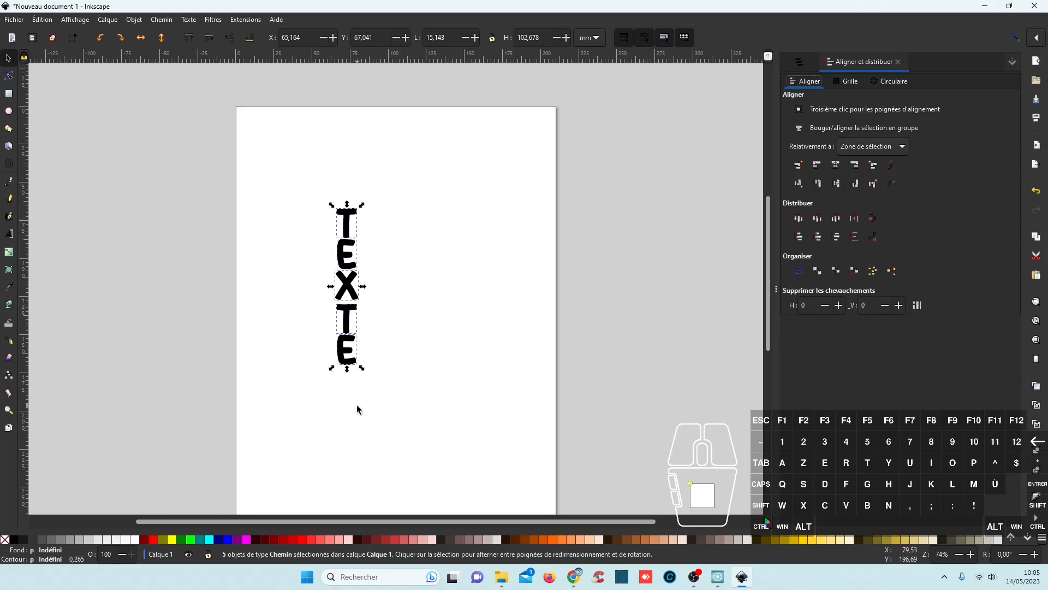
pyautogui.click(7, 59)
pyautogui.click(418, 285)
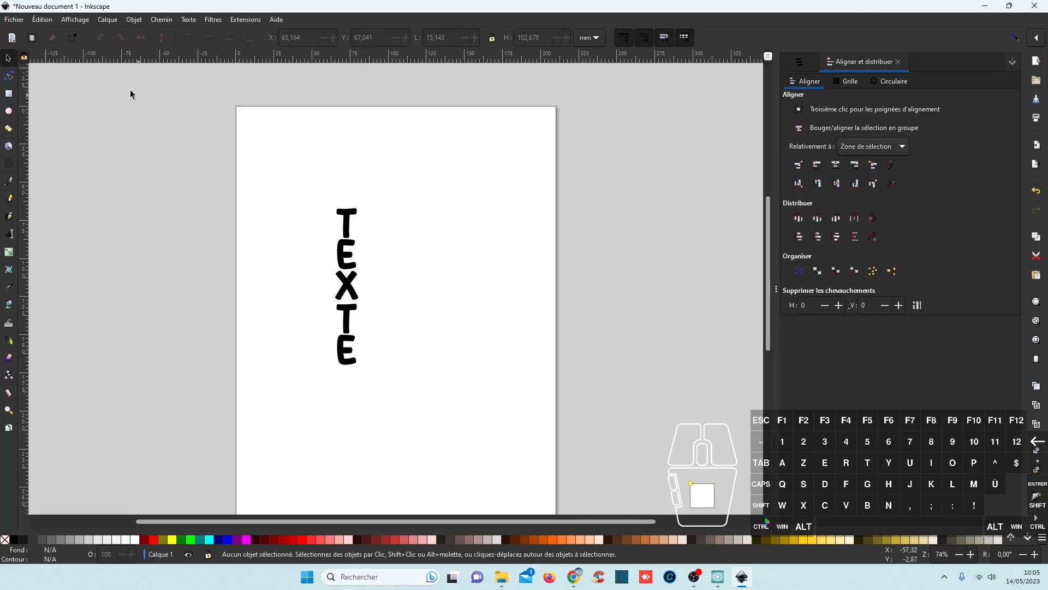
# Save the drawing on the desktop as an Inkscape SVG named "essai texte".
pyautogui.click(15, 21)
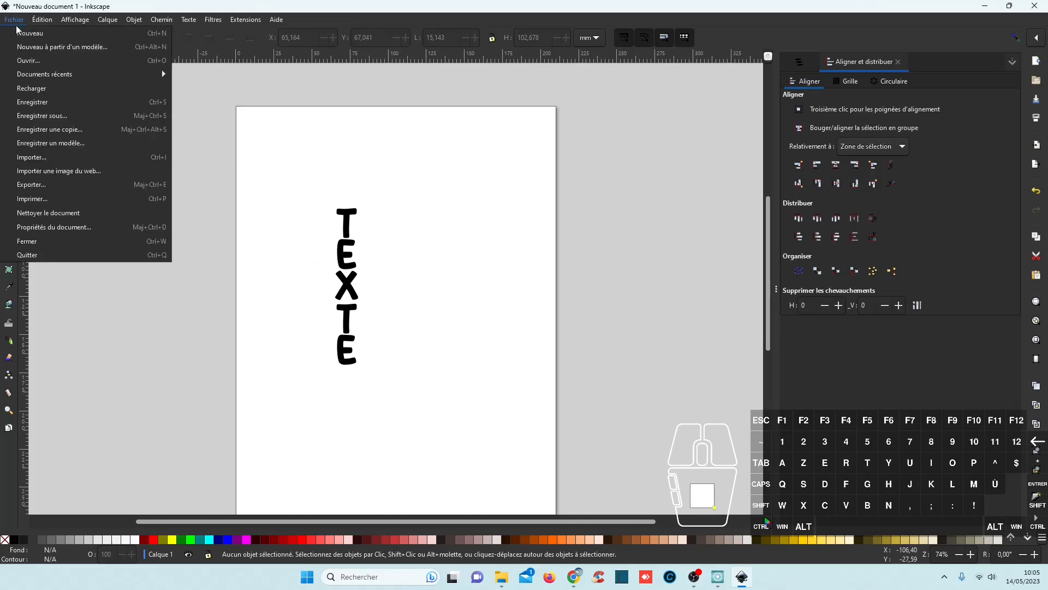
pyautogui.click(44, 103)
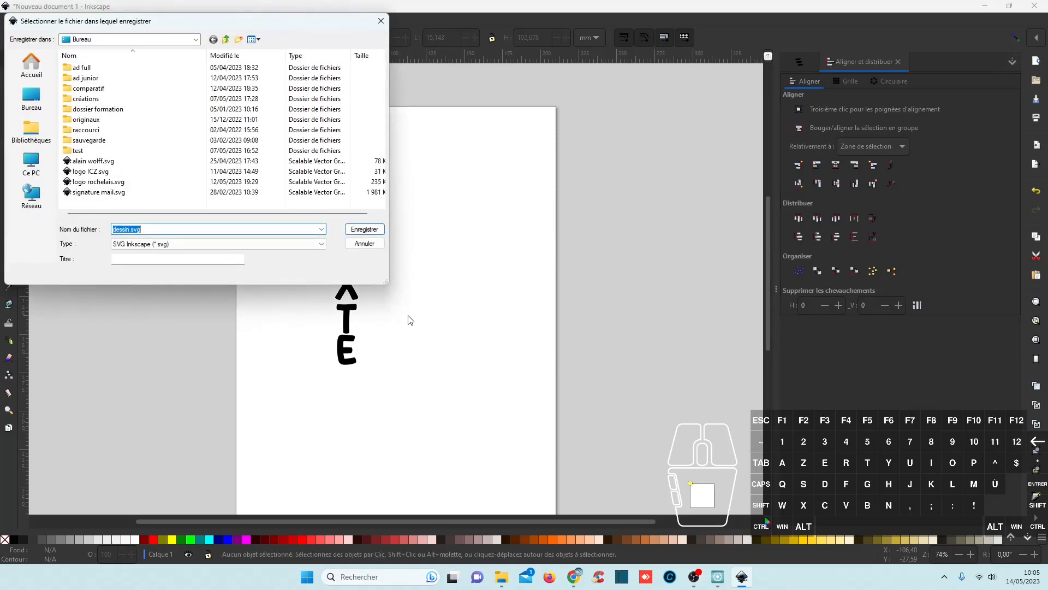
pyautogui.write('essai texte')
pyautogui.click(375, 230)
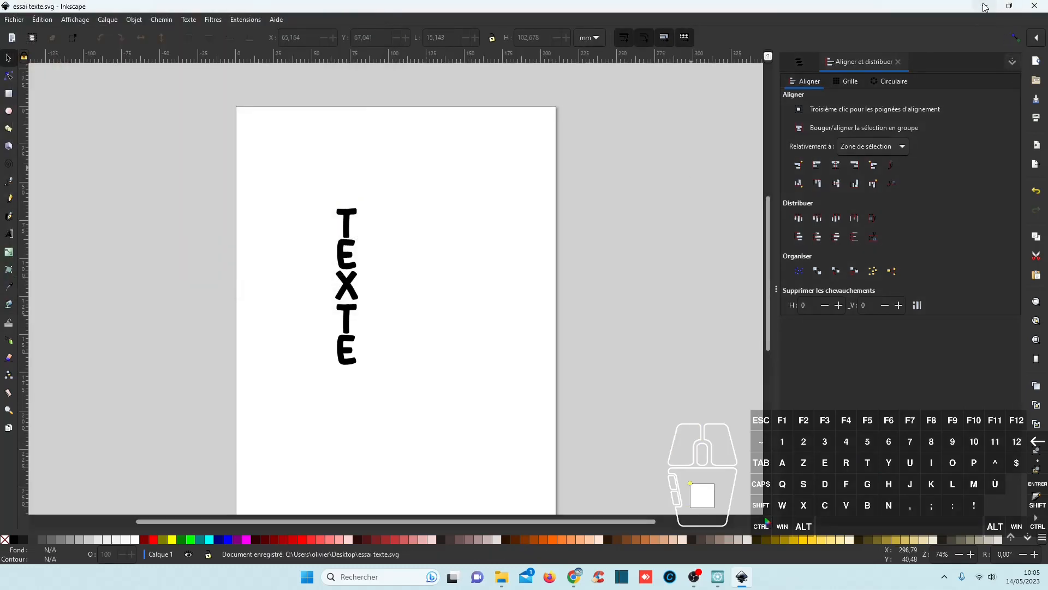
# Switch to Artistic Digitizer and close the modified New 1 design without saving its changes.
pyautogui.click(984, 7)
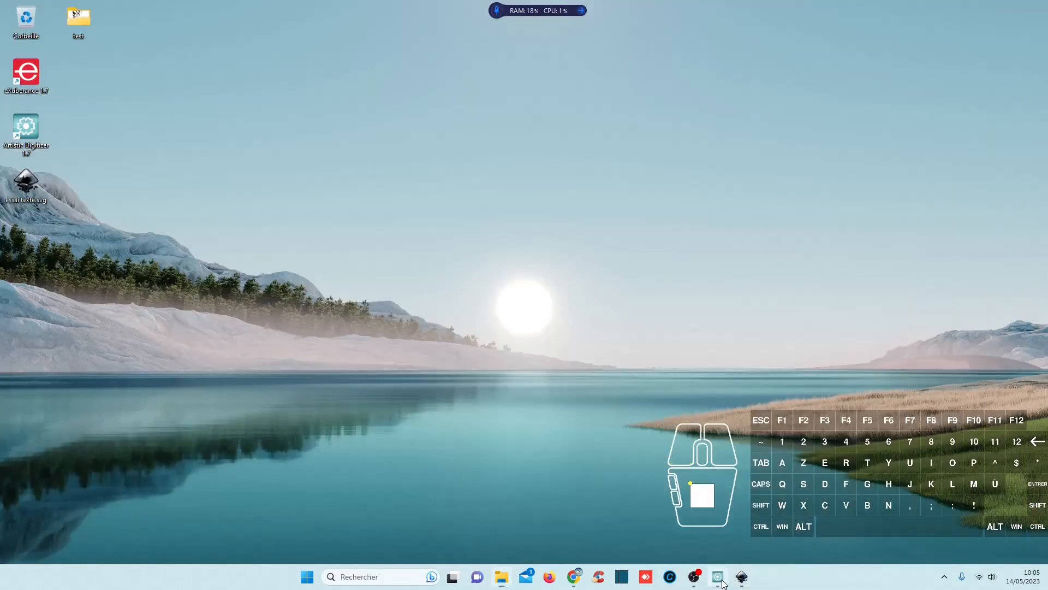
pyautogui.click(719, 577)
pyautogui.click(80, 60)
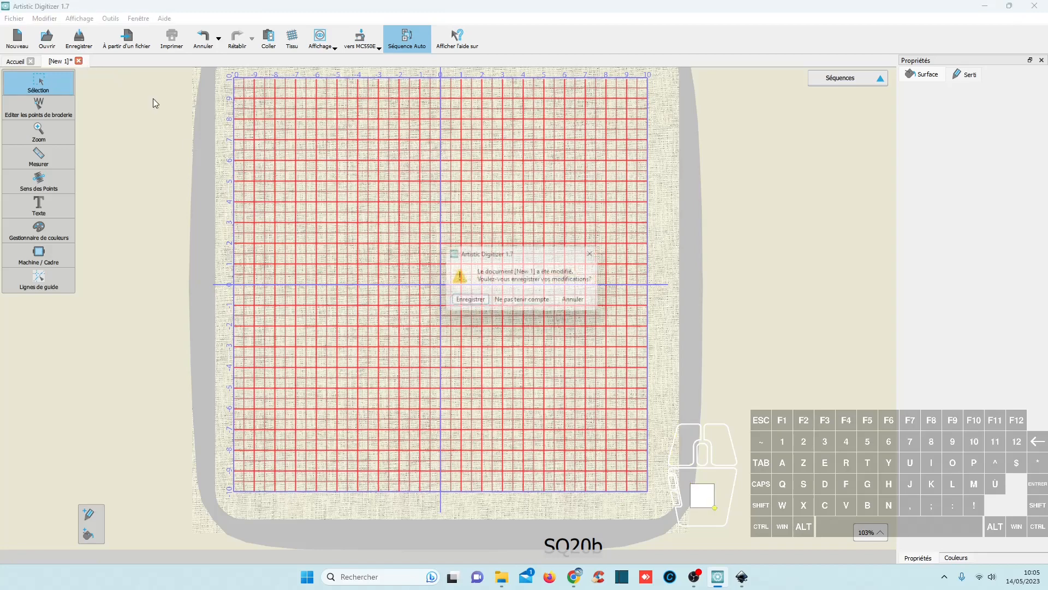
pyautogui.click(524, 302)
# Open essai texte.svg from the desktop and inspect the stitching of the stacked letters up close.
pyautogui.click(66, 214)
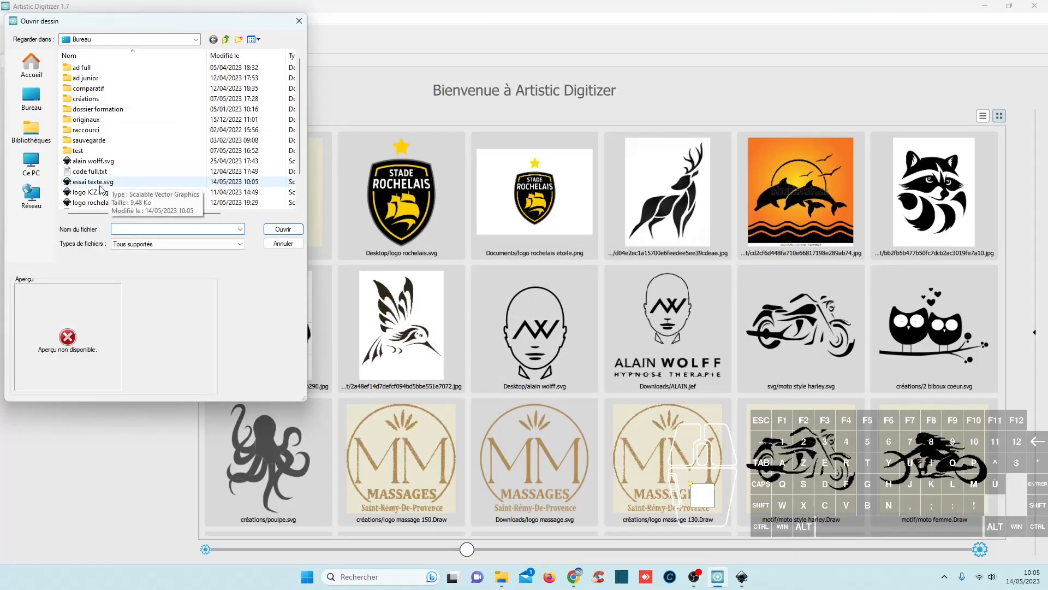
pyautogui.click(94, 184)
pyautogui.click(276, 228)
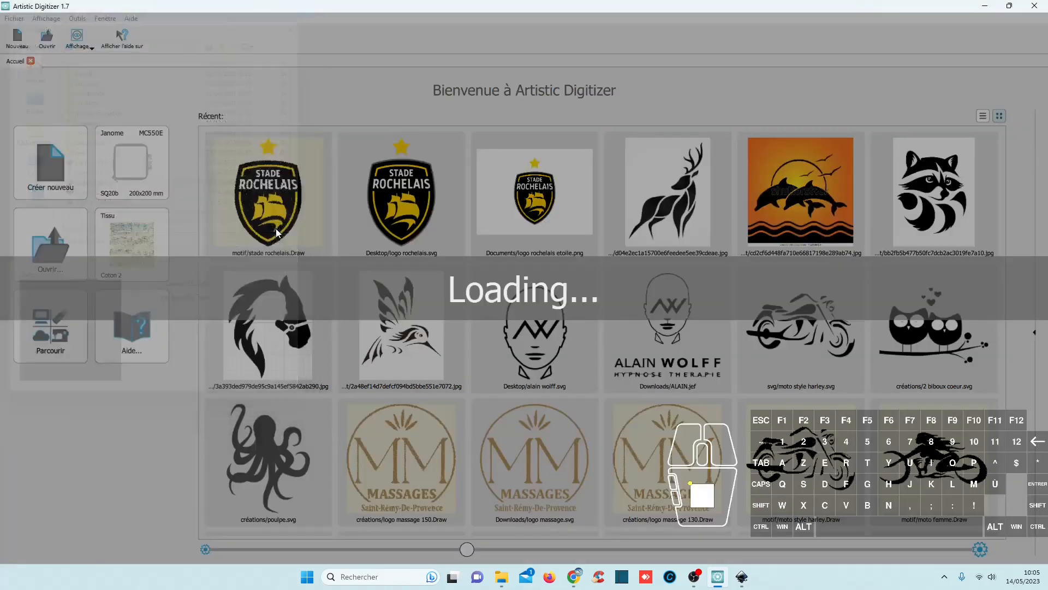
pyautogui.keyDown('ctrl'); pyautogui.scroll(3, 460, 301); pyautogui.keyUp('ctrl')
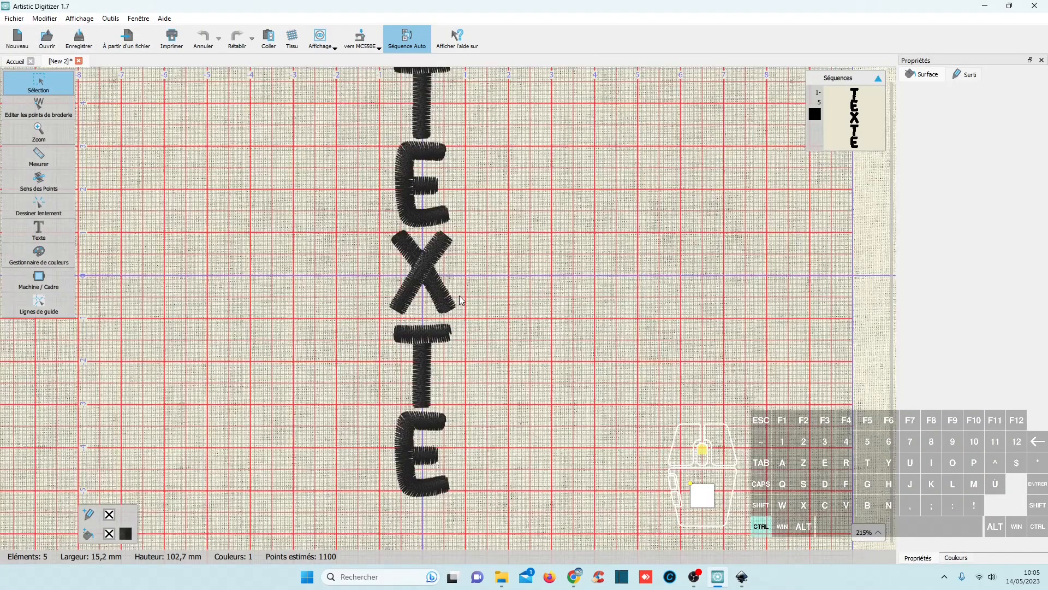
pyautogui.keyDown('ctrl'); pyautogui.scroll(1, 460, 300); pyautogui.keyUp('ctrl')
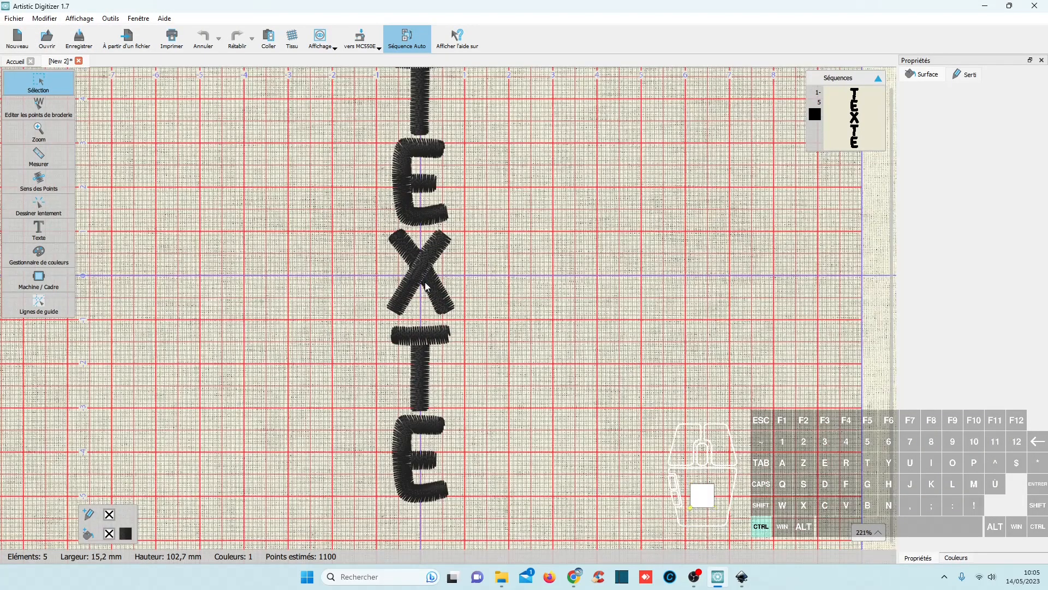
pyautogui.keyDown('ctrl'); pyautogui.scroll(3, 431, 293); pyautogui.keyUp('ctrl')
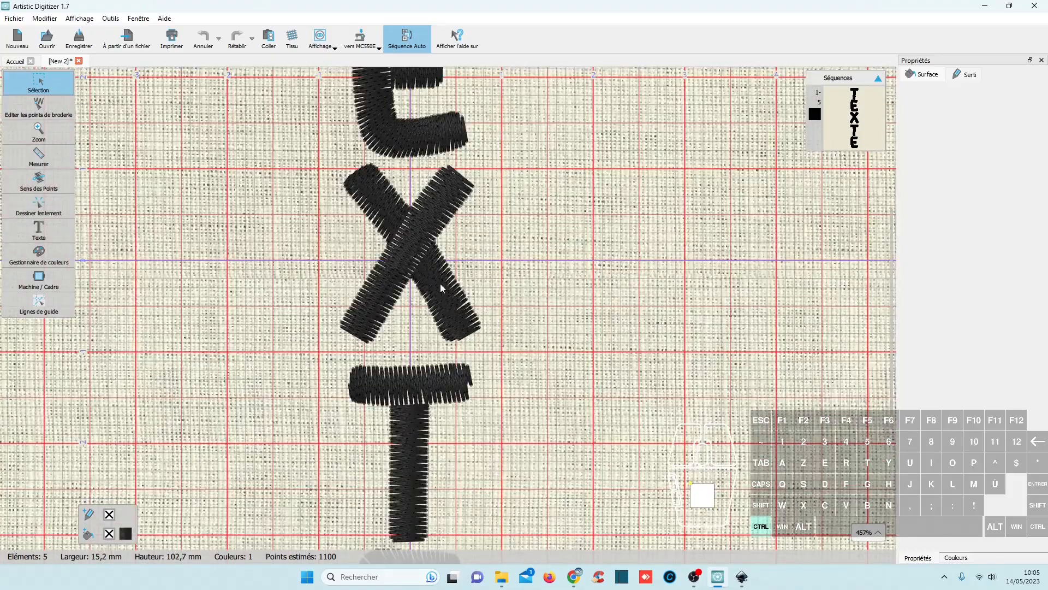
pyautogui.keyDown('ctrl'); pyautogui.scroll(-4, 485, 253); pyautogui.keyUp('ctrl')
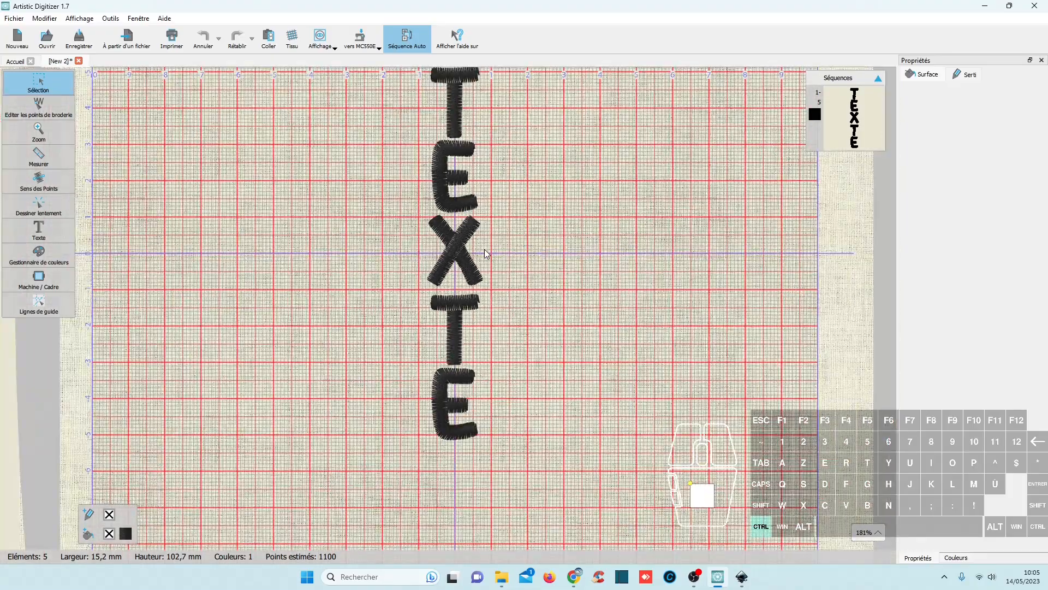
pyautogui.scroll(-1, 486, 253)
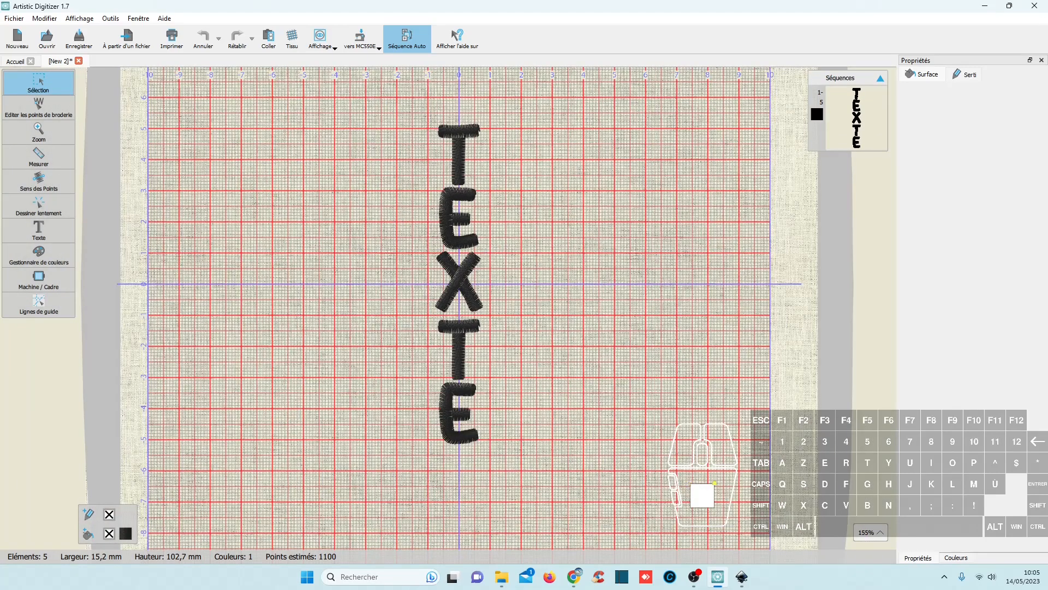
# Switch back to Inkscape and show the list of layers and objects.
pyautogui.click(986, 7)
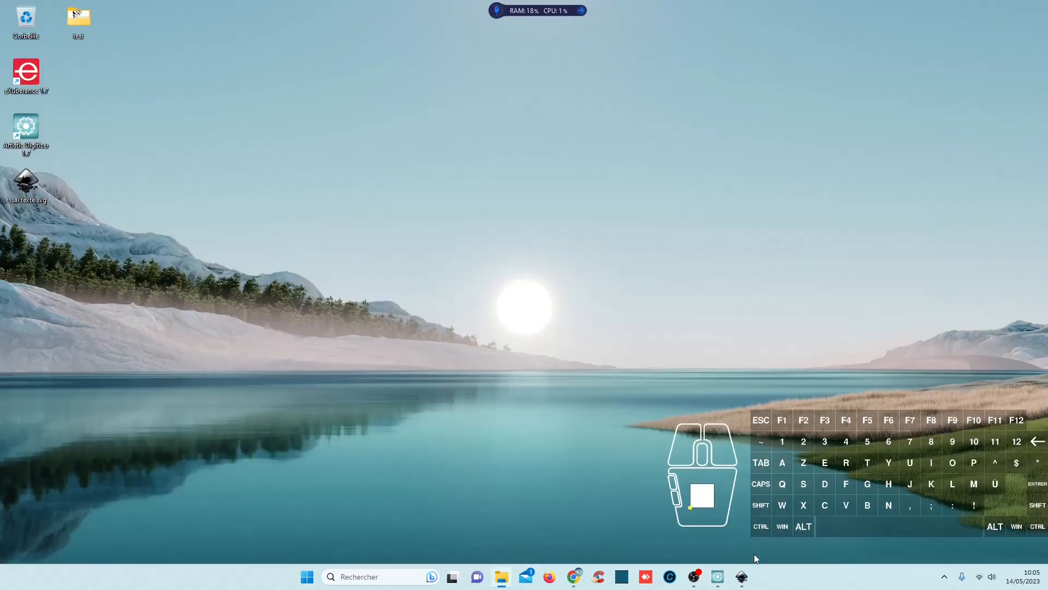
pyautogui.click(741, 576)
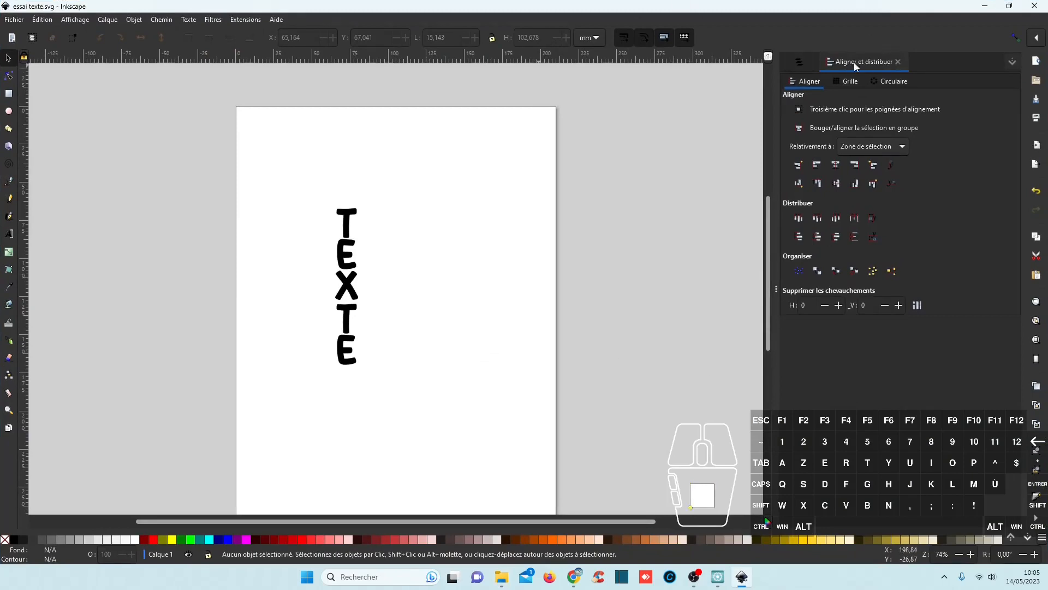
pyautogui.click(797, 64)
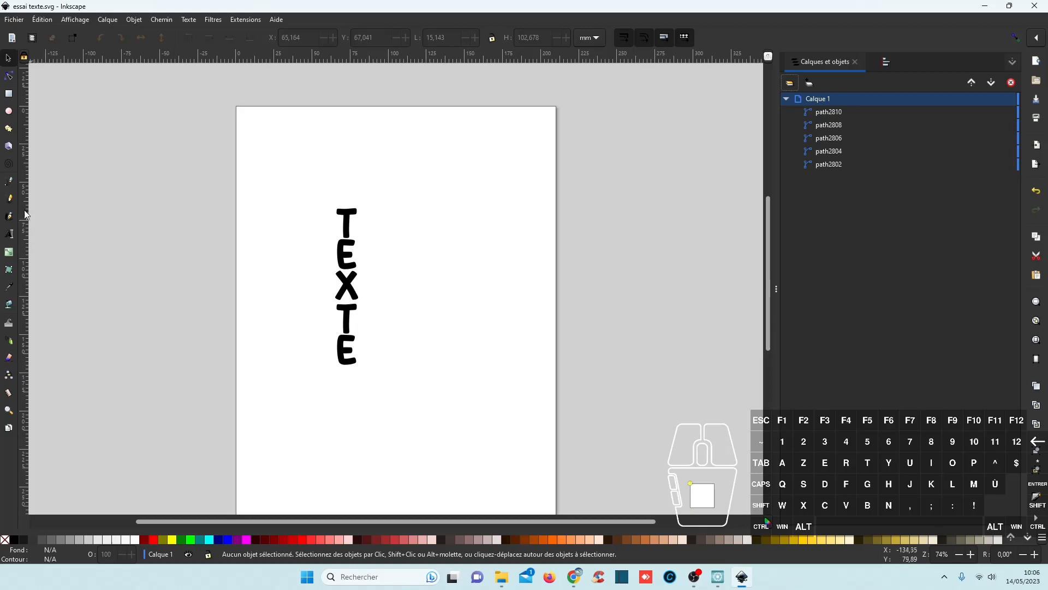
# Add a new horizontal text reading "TEXTE" in the upper right area of the page.
pyautogui.click(9, 233)
pyautogui.click(425, 178)
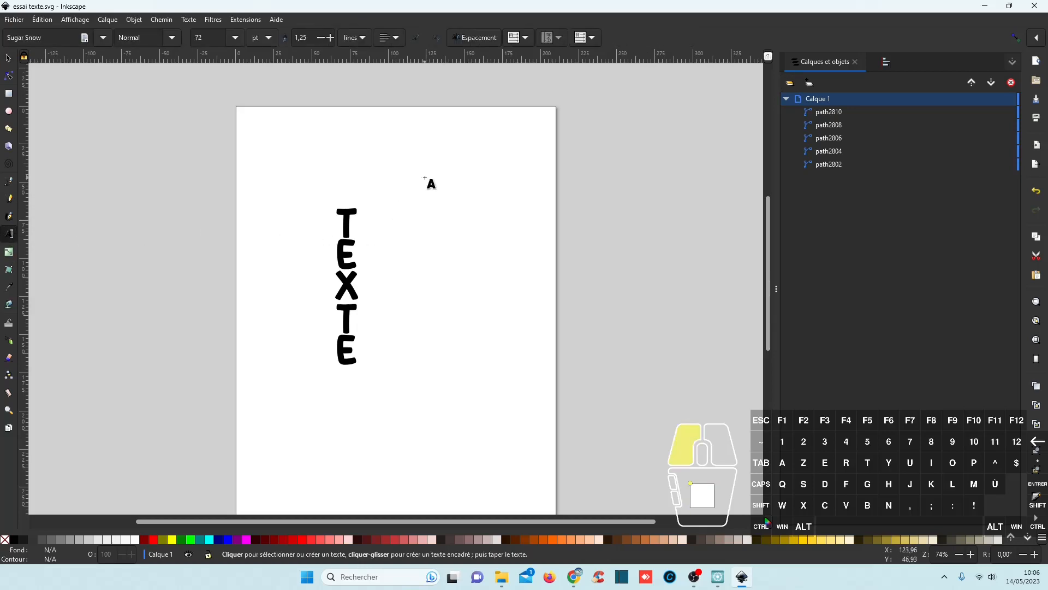
pyautogui.write('Y')
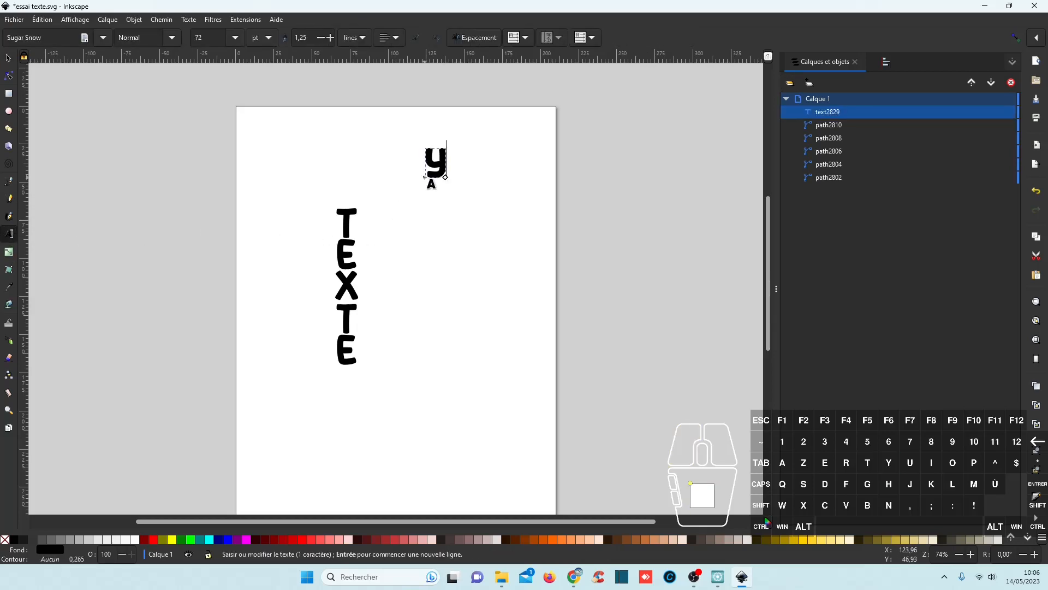
pyautogui.write('EX')
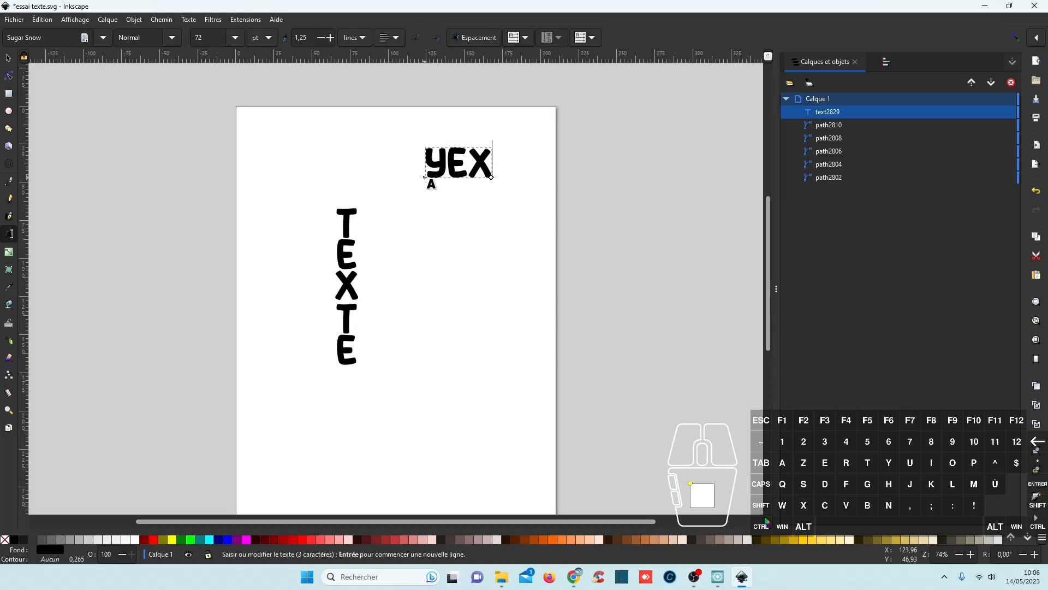
pyautogui.press('BackSpace')
pyautogui.press('BackSpace')
pyautogui.press('BackSpace')
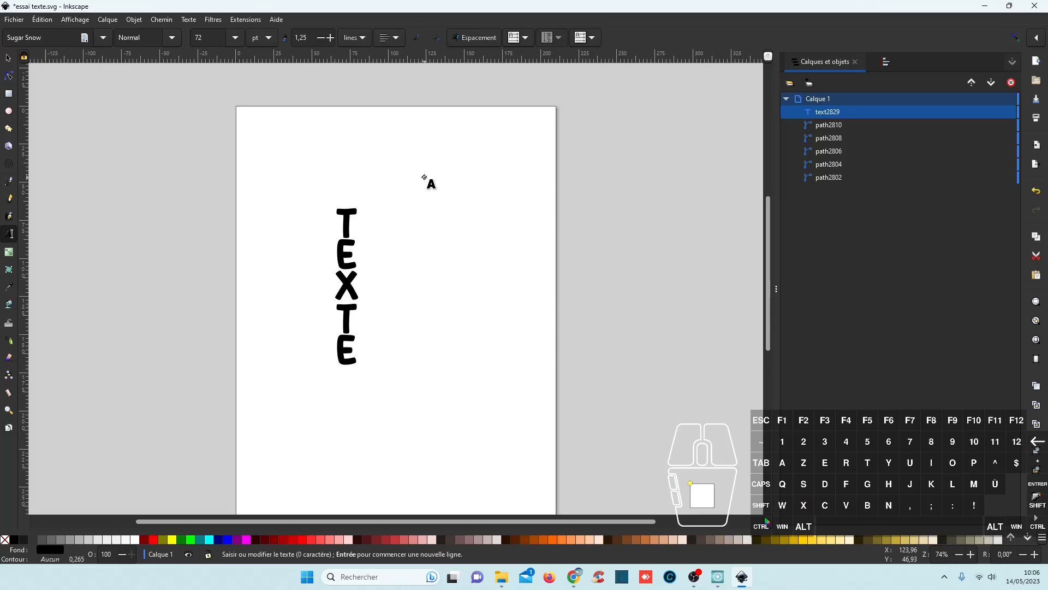
pyautogui.write('TEXT')
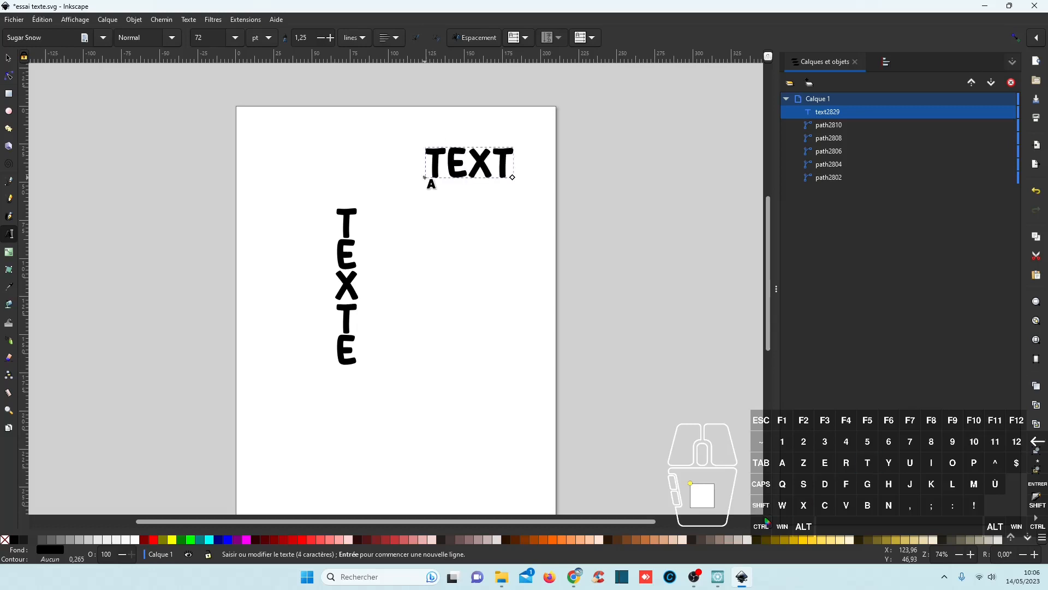
pyautogui.write('E')
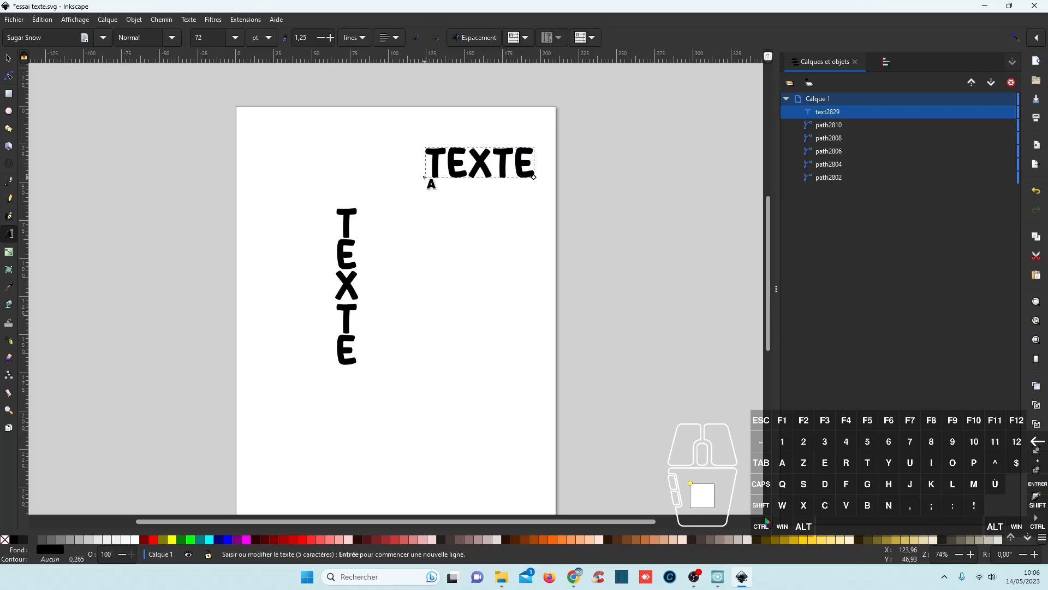
# Move the new horizontal text above the stacked letters, to about X 19.5 mm and Y 23.6 mm, and open it for editing.
pyautogui.click(9, 60)
pyautogui.moveTo(472, 171); pyautogui.dragTo(312, 165)
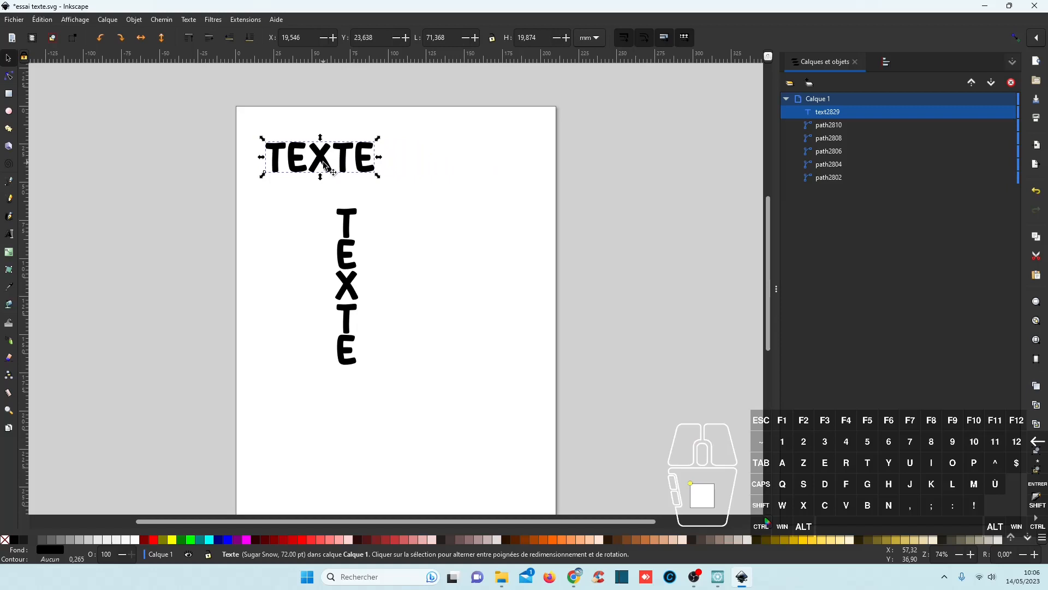
pyautogui.doubleClick(331, 163)
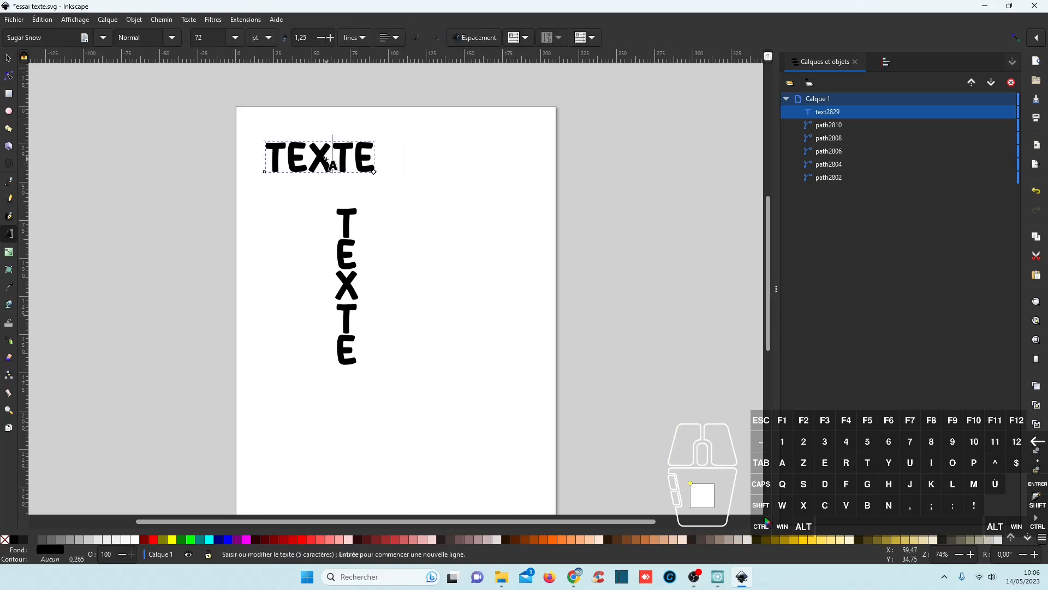
# Select all the letters of the horizontal TEXTE and set their character rotation to -90°.
pyautogui.doubleClick(327, 162)
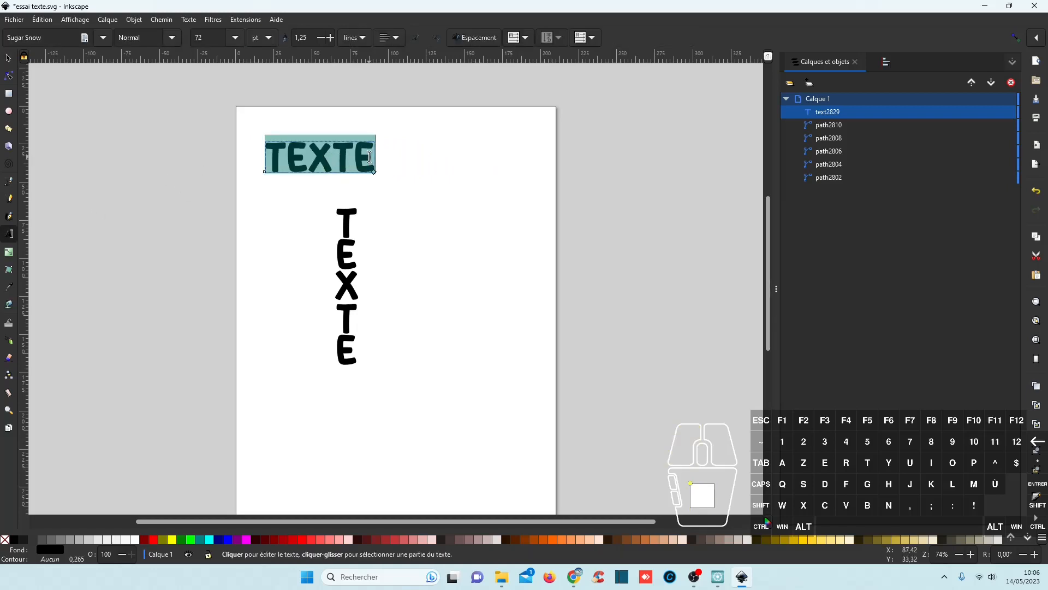
pyautogui.click(472, 36)
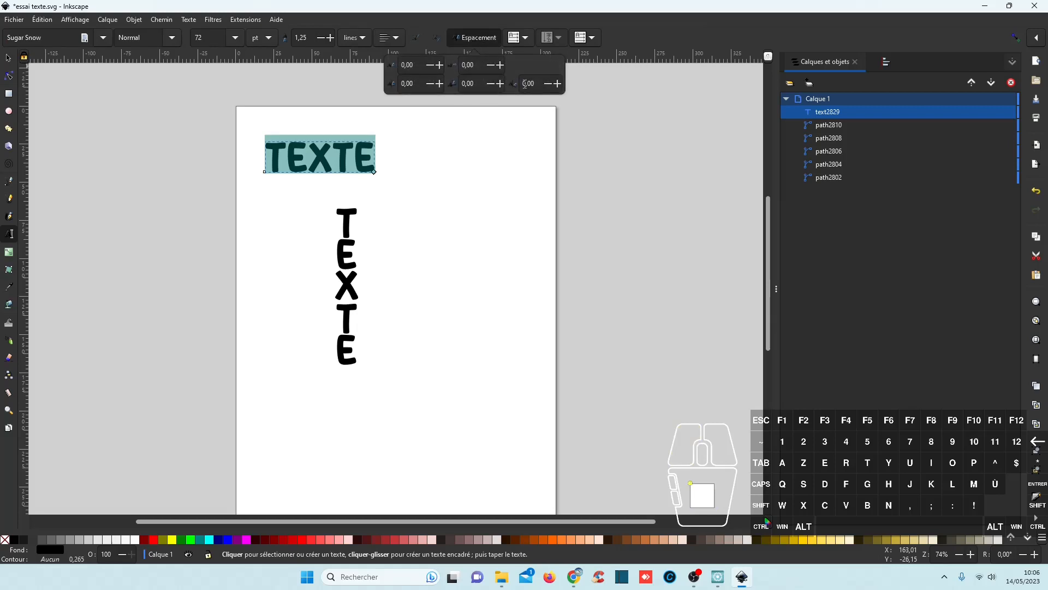
pyautogui.click(525, 84)
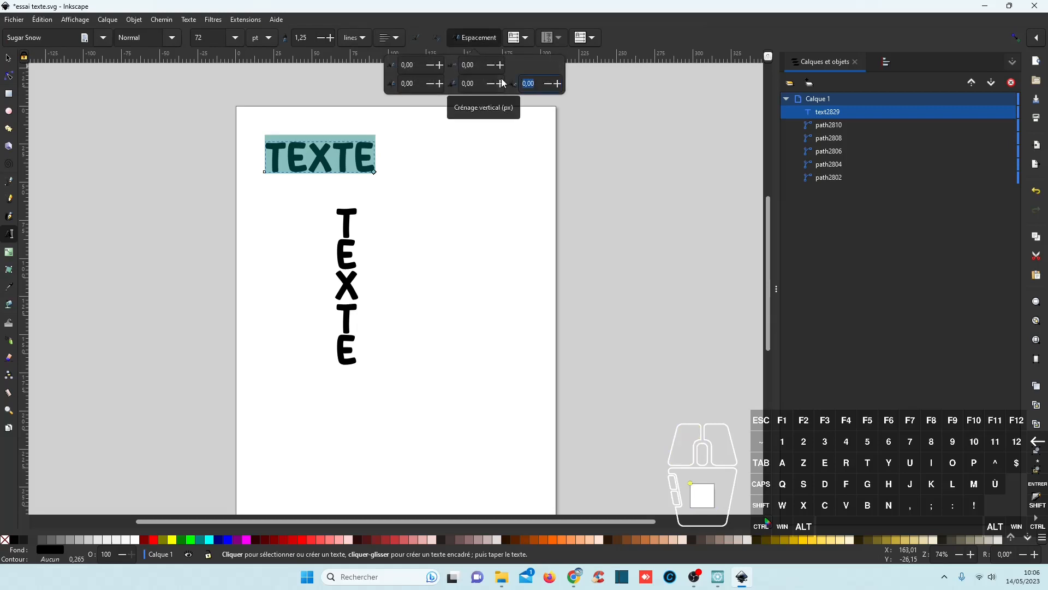
pyautogui.press('BackSpace')
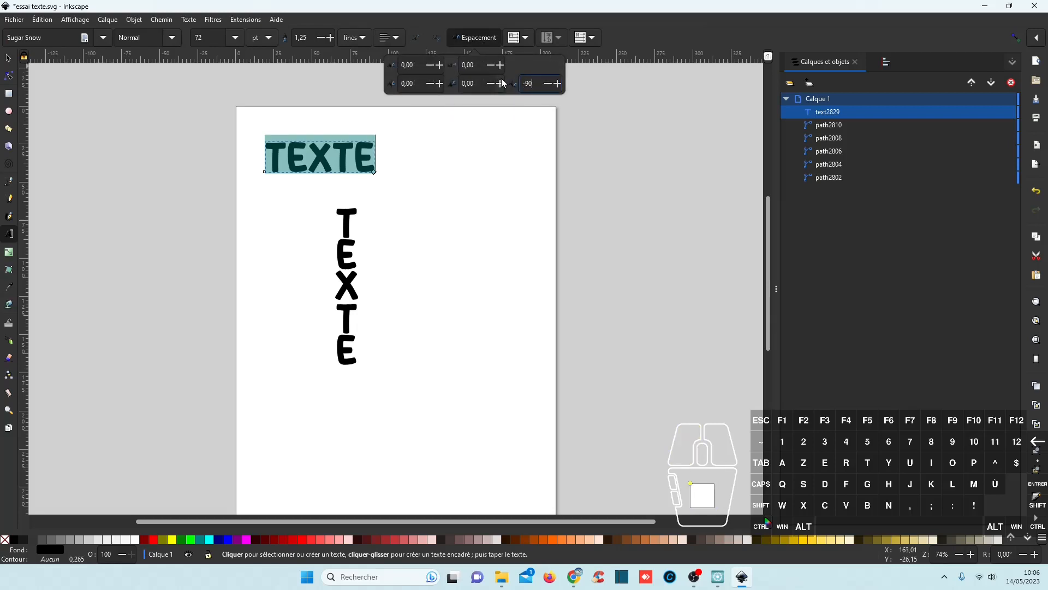
pyautogui.write('-90')
pyautogui.press('Return')
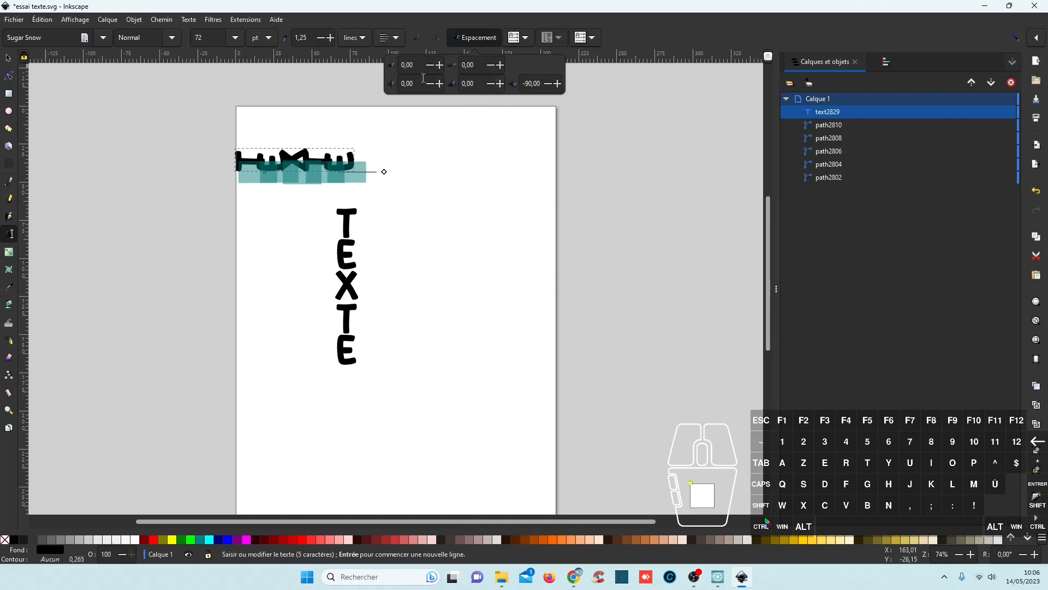
# Try a letter spacing of 24 on the rotated text, settle on 27, and finish editing it.
pyautogui.click(411, 65)
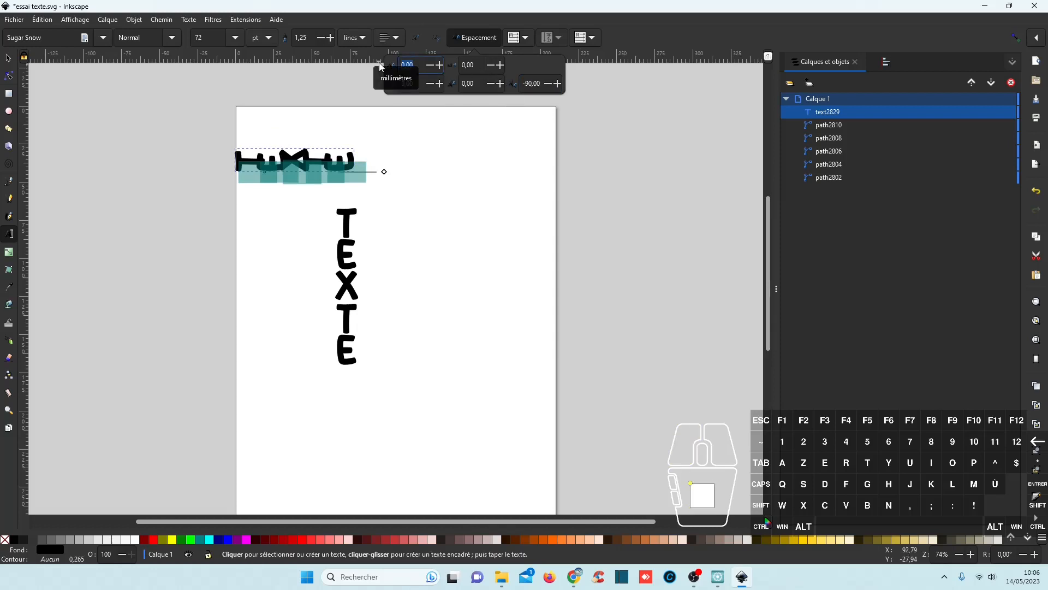
pyautogui.write('24')
pyautogui.press('Return')
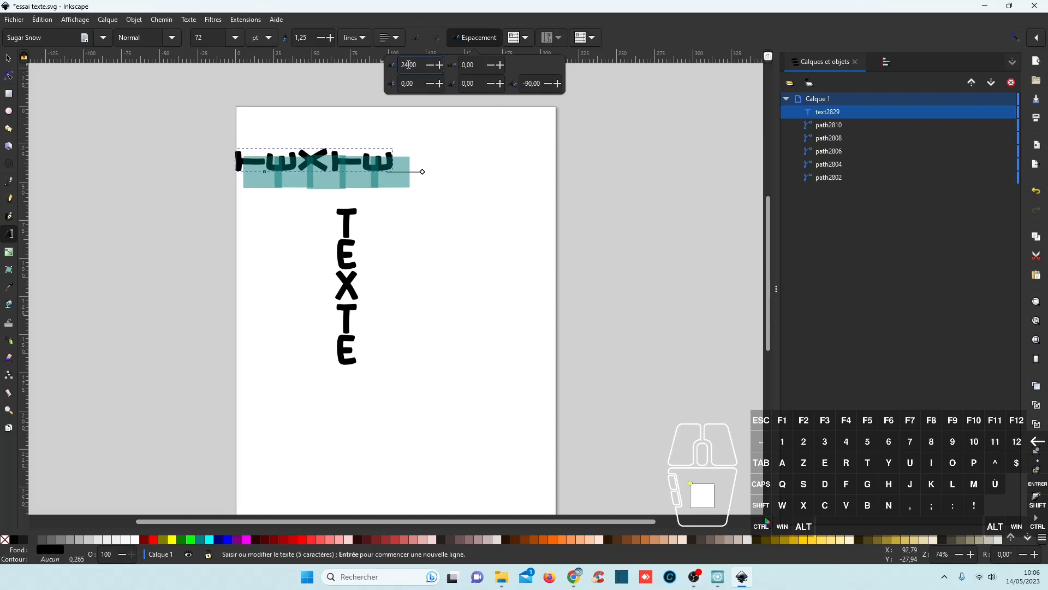
pyautogui.press('BackSpace')
pyautogui.press('Return')
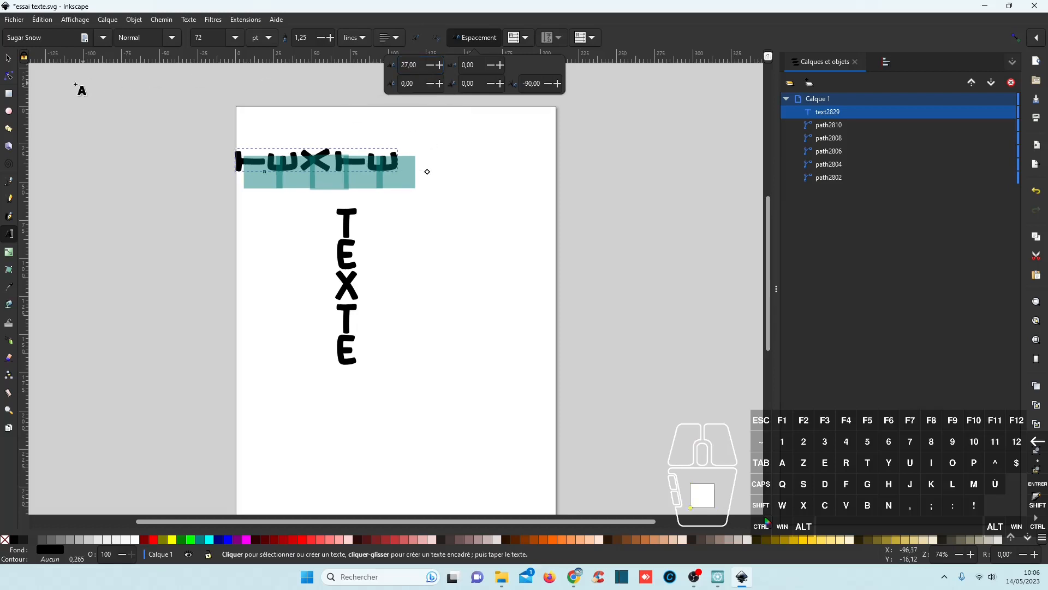
pyautogui.click(8, 59)
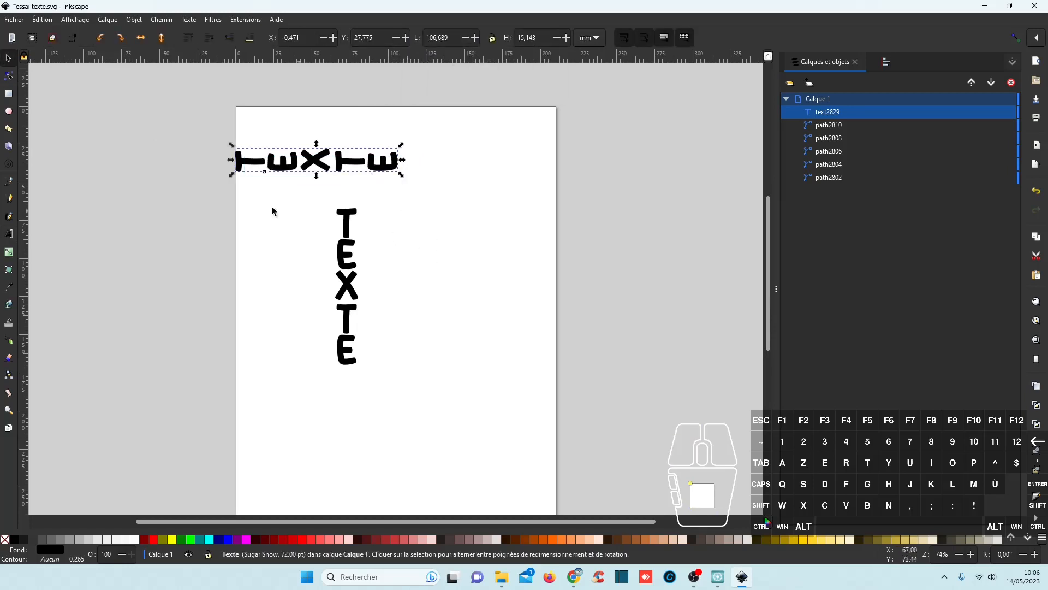
# Draw a straight vertical line about 126 mm long on the right side of the page, then deselect it.
pyautogui.click(9, 182)
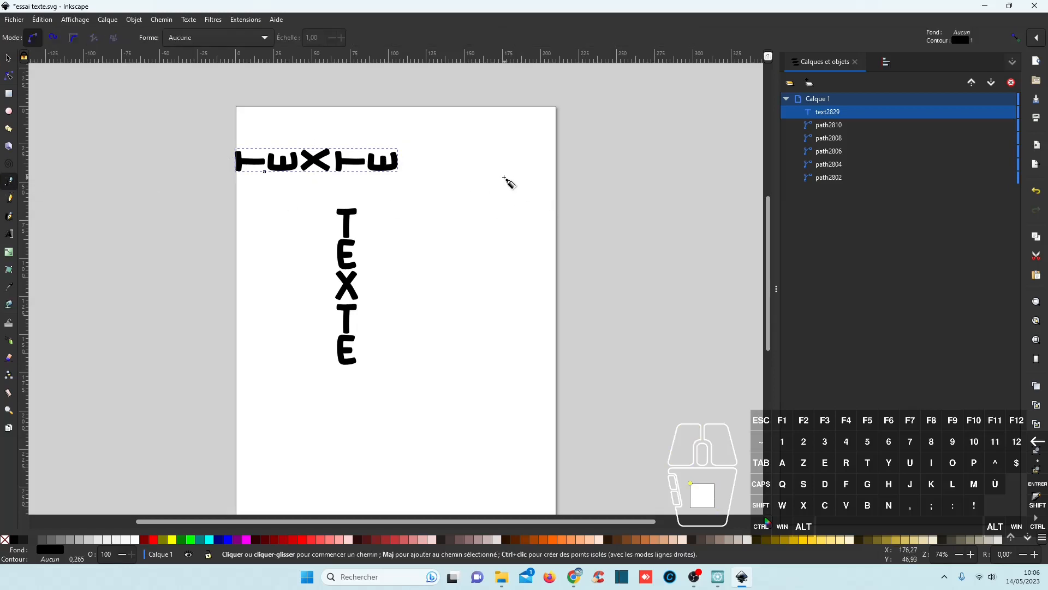
pyautogui.click(500, 170)
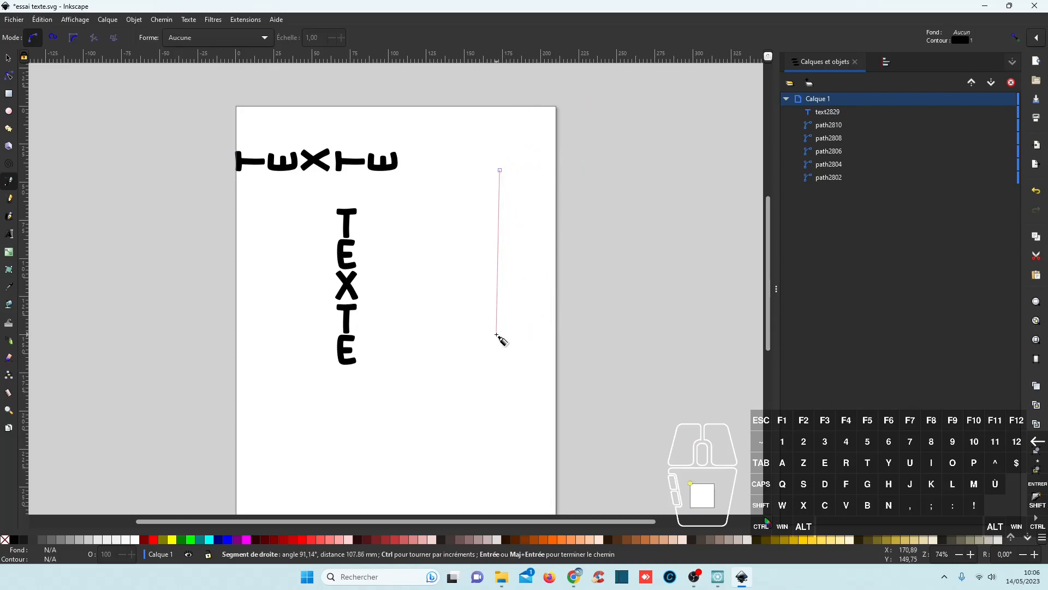
pyautogui.press('ctrl')
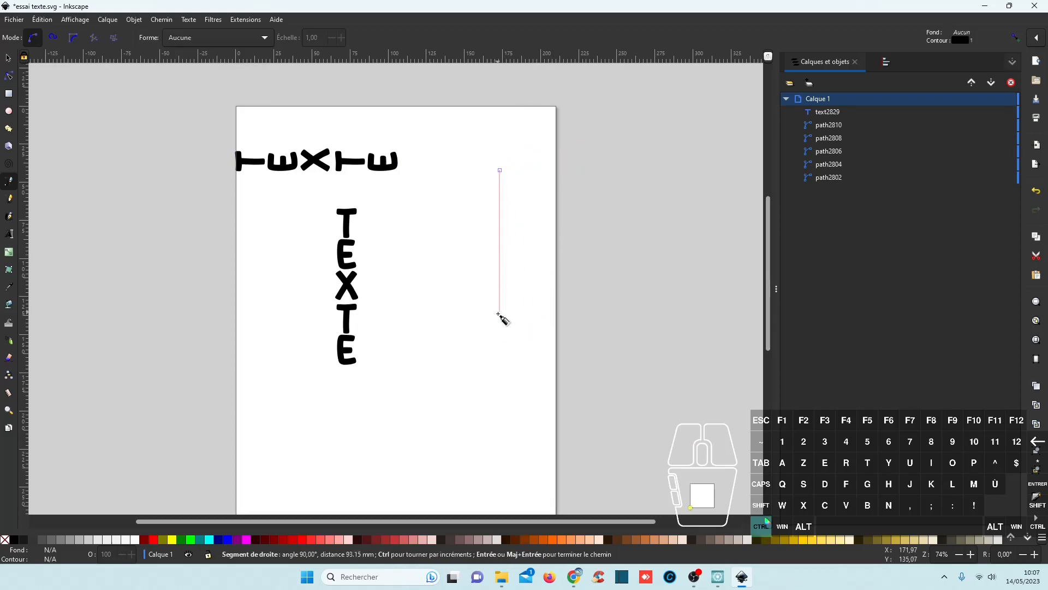
pyautogui.click(492, 362)
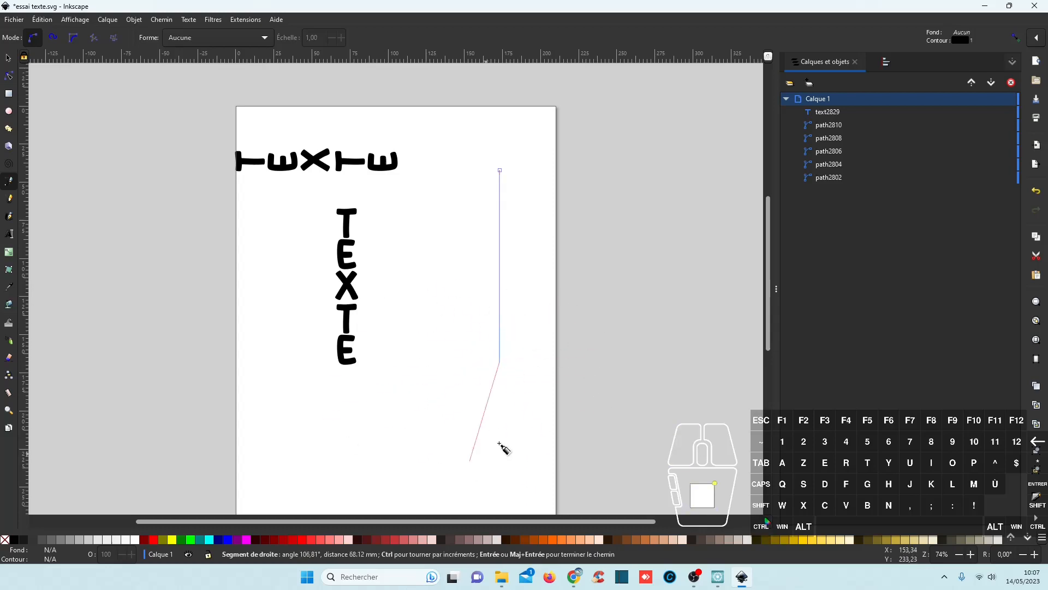
pyautogui.press('Return')
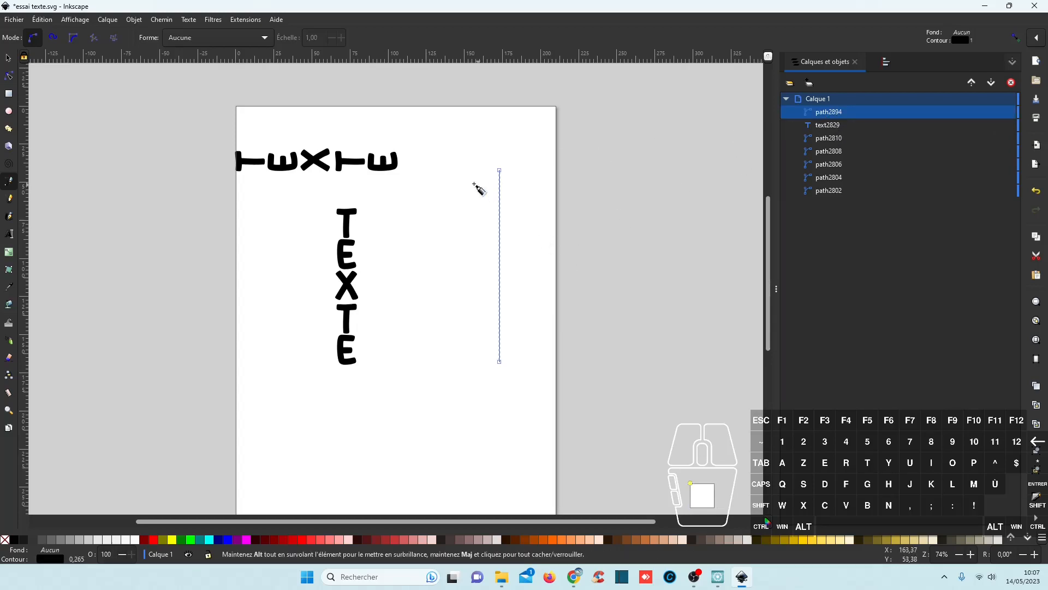
pyautogui.click(11, 61)
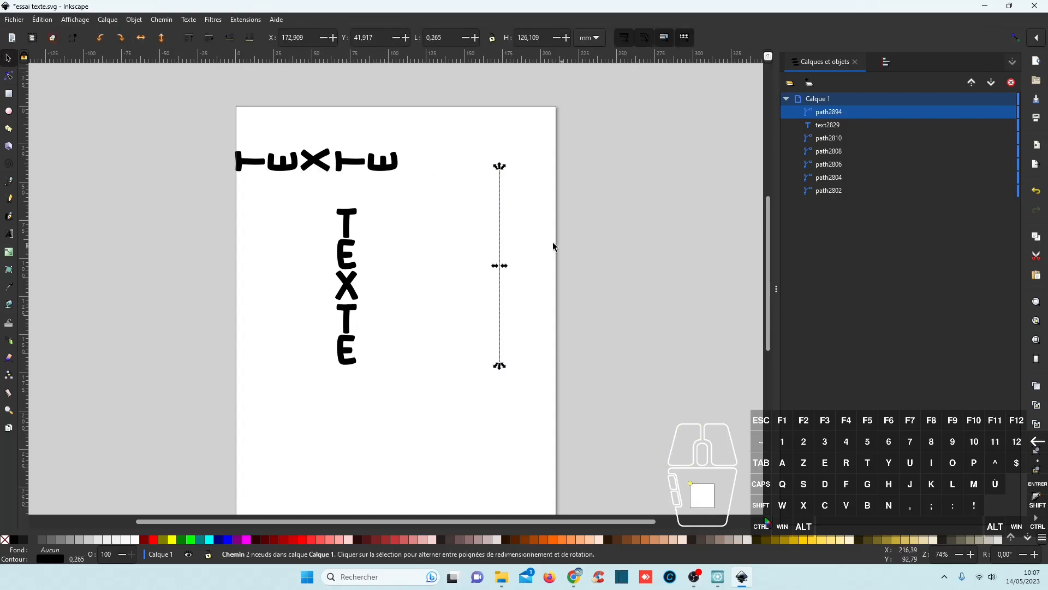
pyautogui.click(511, 235)
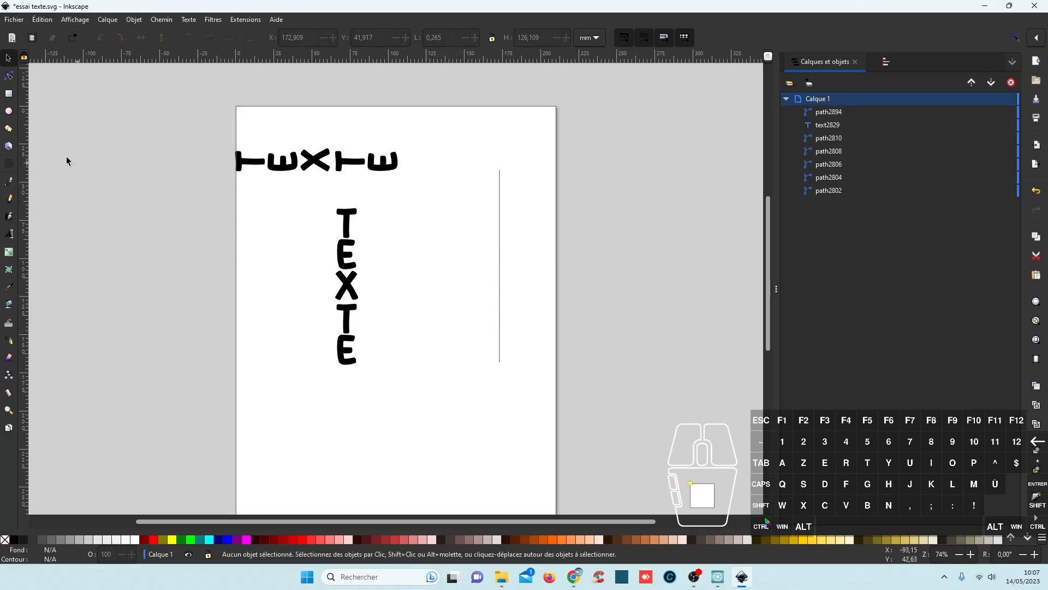
# Add a node at the middle of the vertical line and bend its two halves in opposite directions into a gentle S-curve.
pyautogui.click(9, 75)
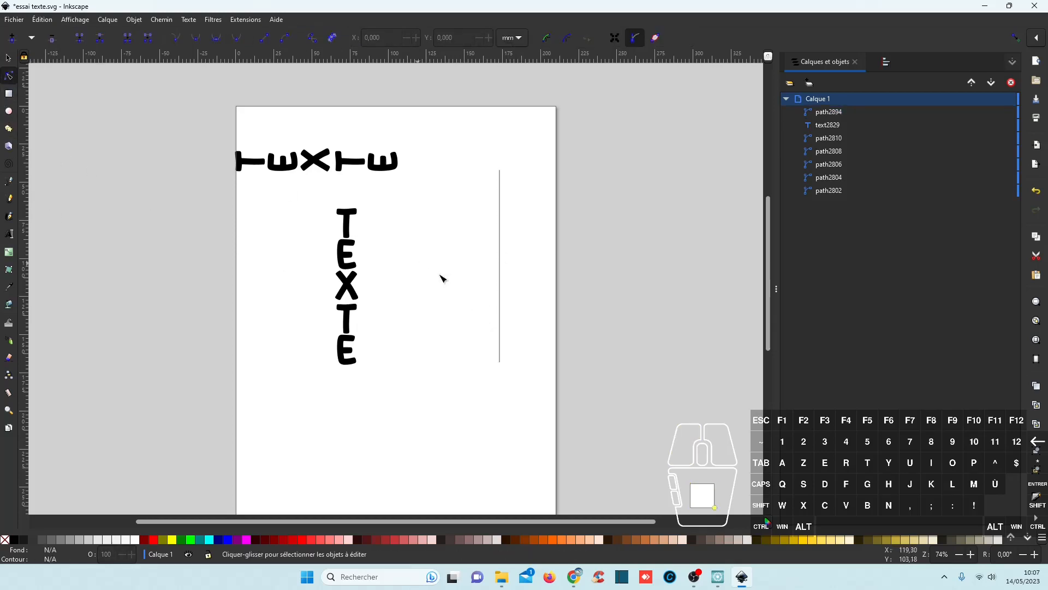
pyautogui.click(499, 268)
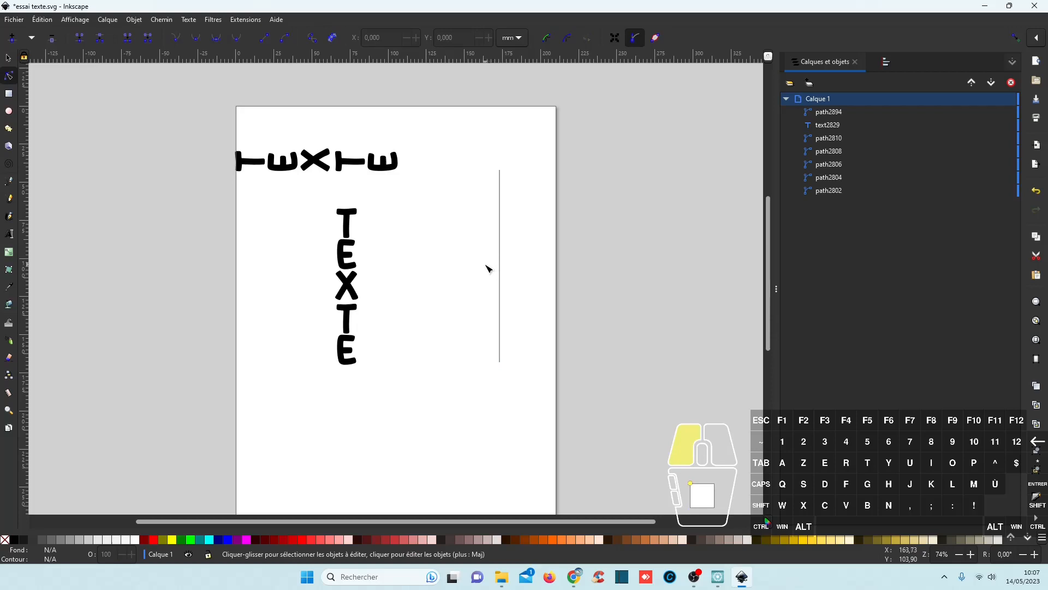
pyautogui.click(501, 271)
pyautogui.click(498, 271)
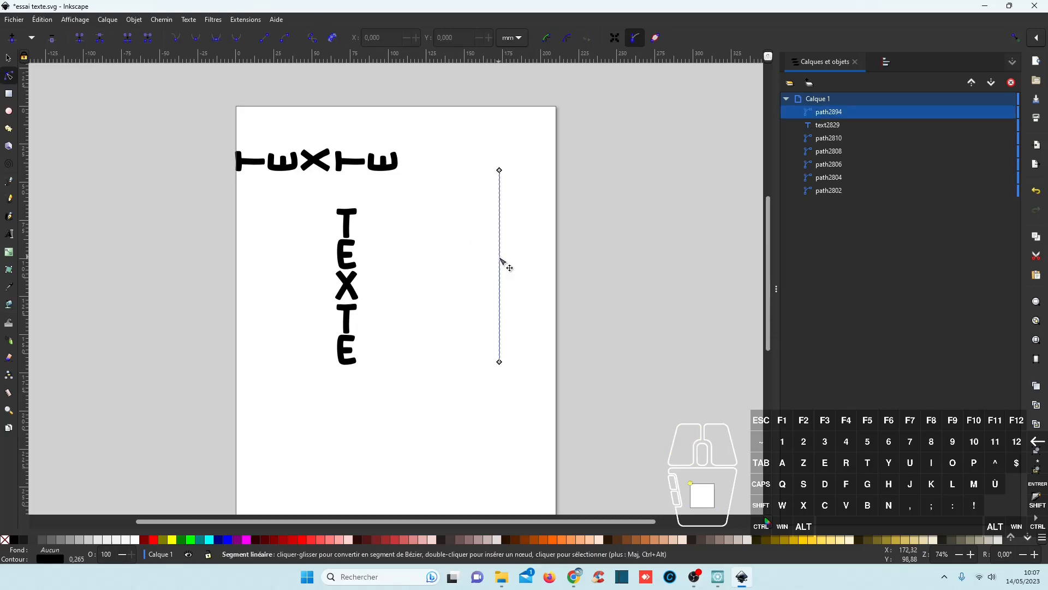
pyautogui.moveTo(500, 260); pyautogui.dragTo(468, 269)
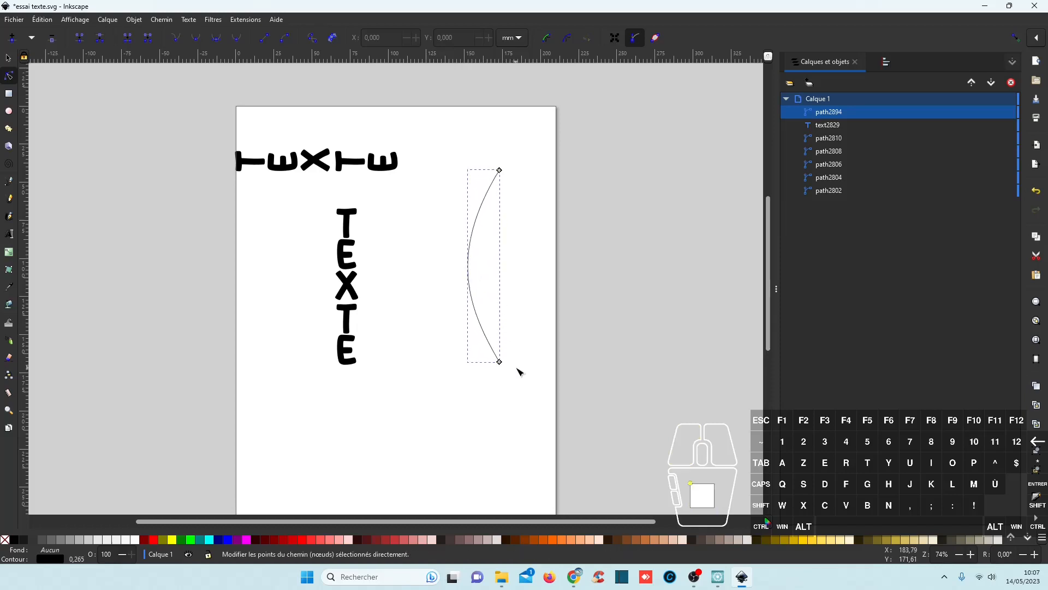
pyautogui.moveTo(473, 266); pyautogui.dragTo(501, 269)
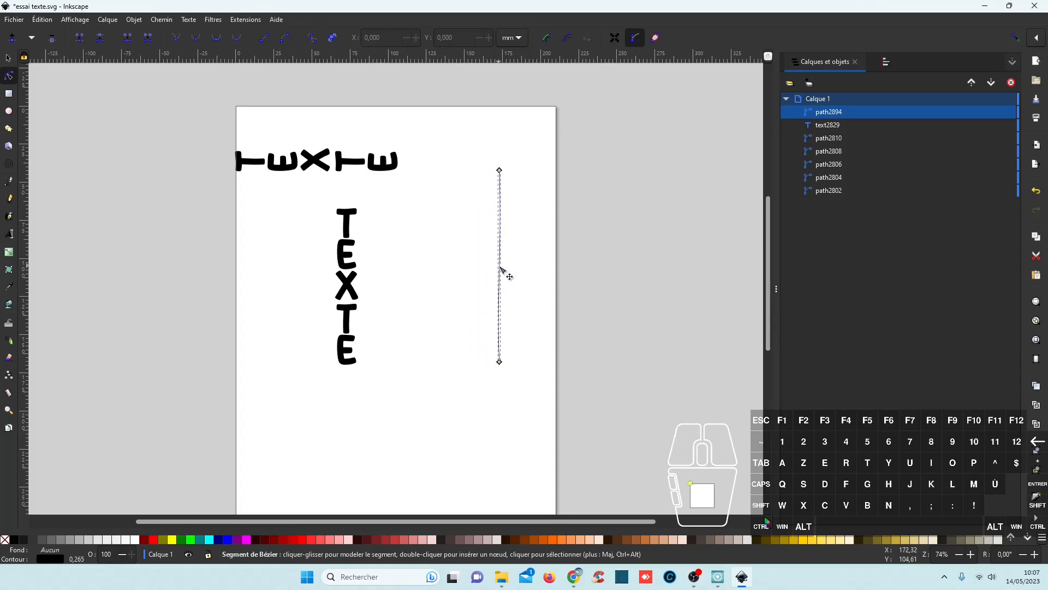
pyautogui.doubleClick(500, 267)
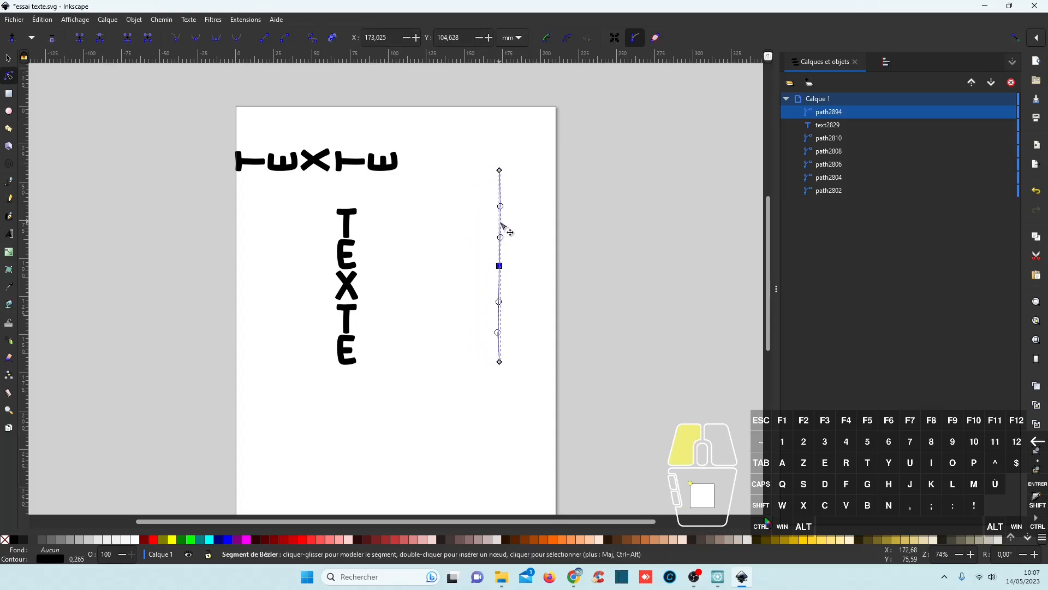
pyautogui.moveTo(501, 224)
pyautogui.mouseDown()
pyautogui.moveTo(491, 221)
pyautogui.moveTo(498, 230)
pyautogui.mouseUp()
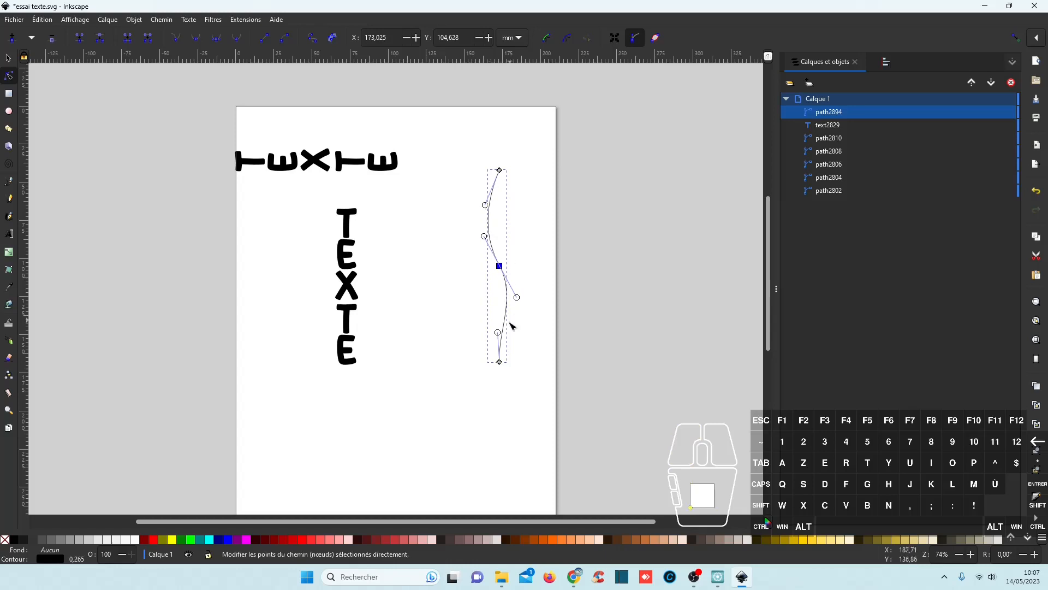
pyautogui.moveTo(499, 342); pyautogui.dragTo(507, 338)
# Set the alignment of the rotated horizontal text to centered.
pyautogui.click(8, 57)
pyautogui.click(340, 272)
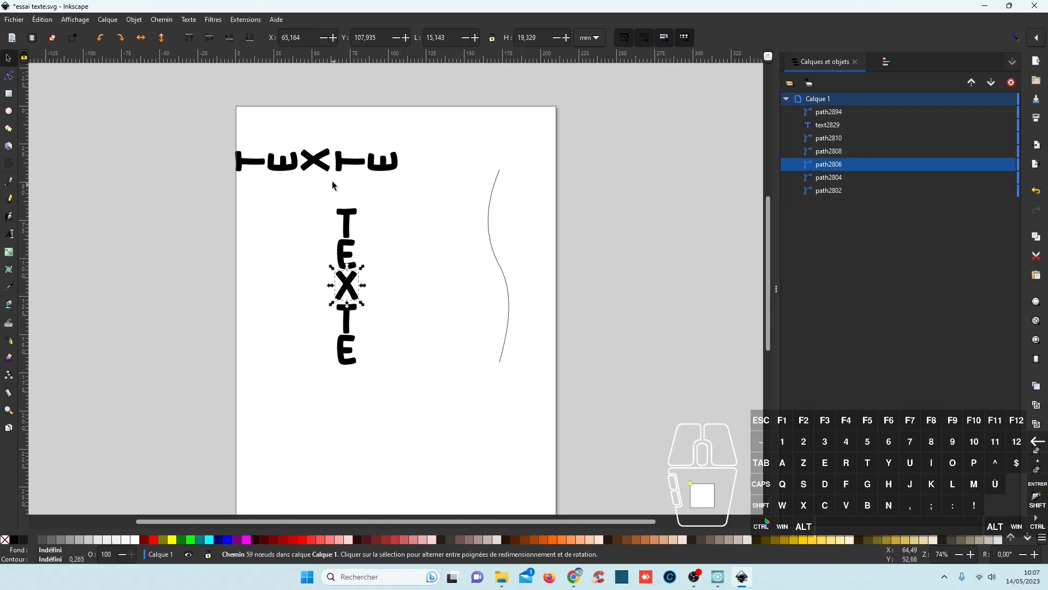
pyautogui.click(319, 162)
pyautogui.click(319, 164)
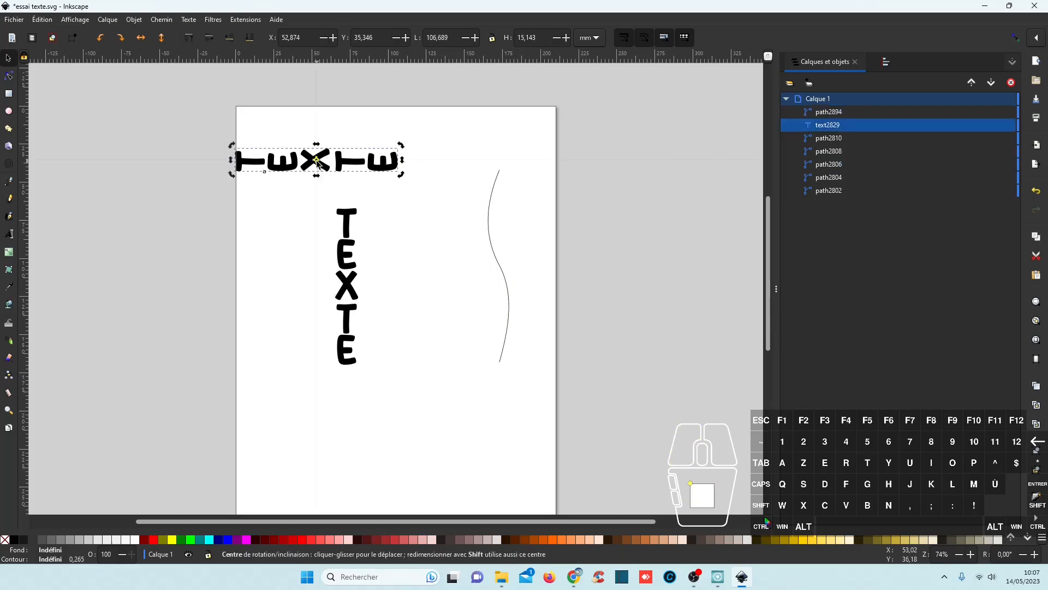
pyautogui.doubleClick(302, 164)
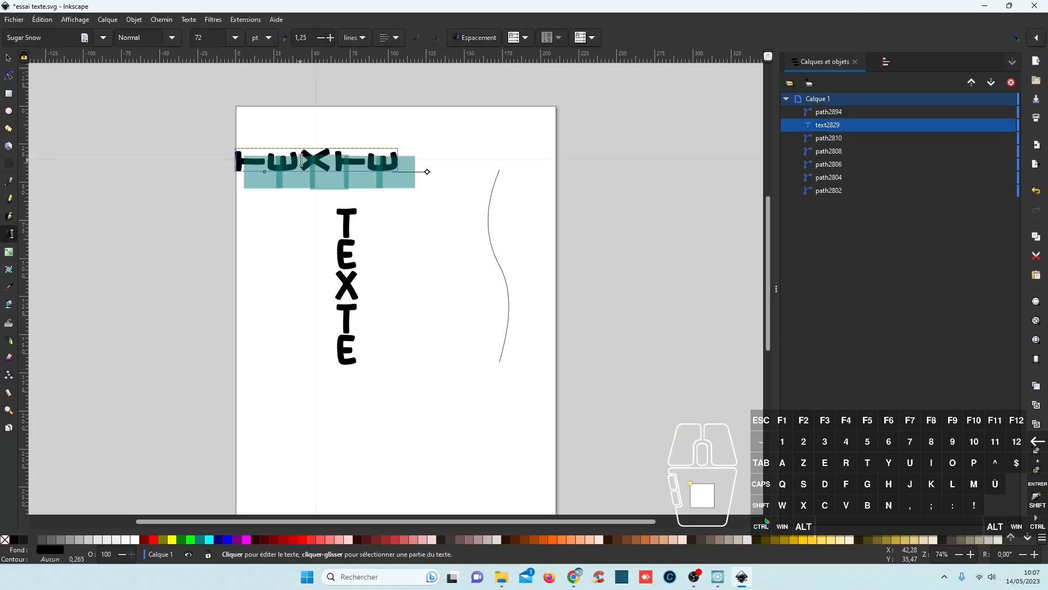
pyautogui.click(386, 39)
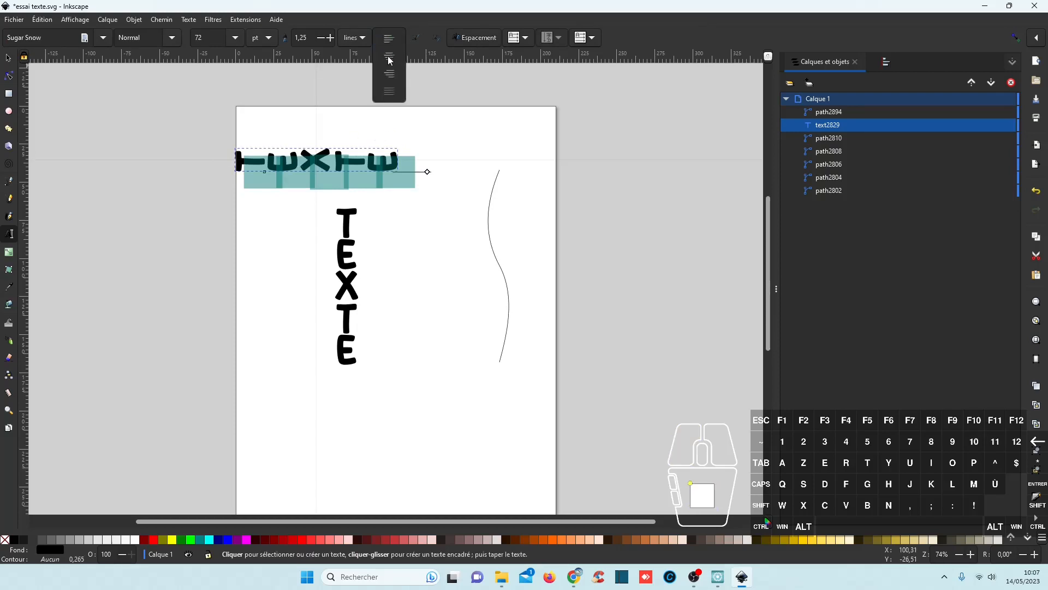
pyautogui.click(390, 58)
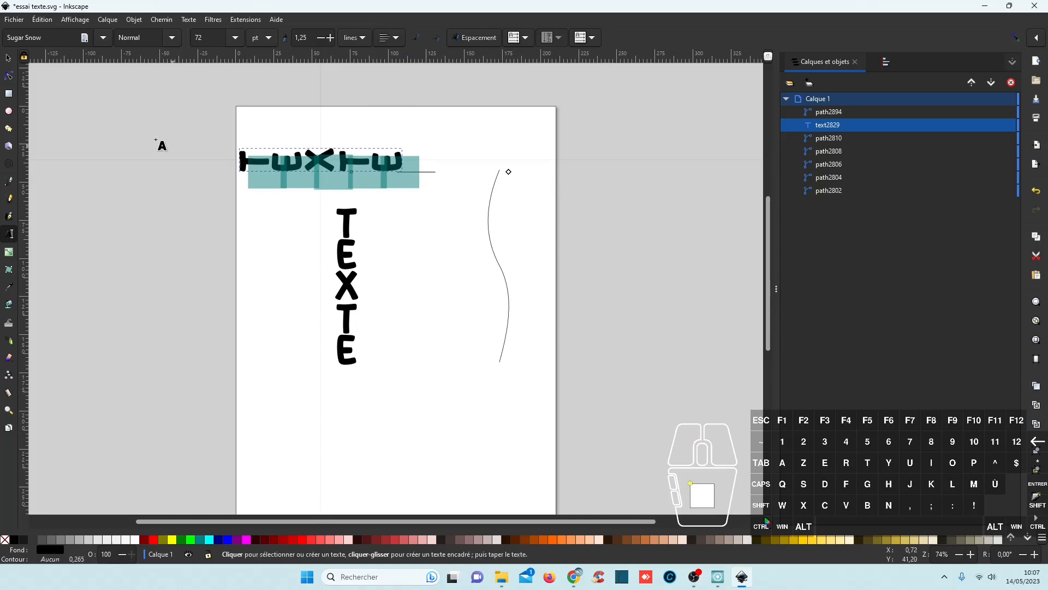
pyautogui.click(9, 63)
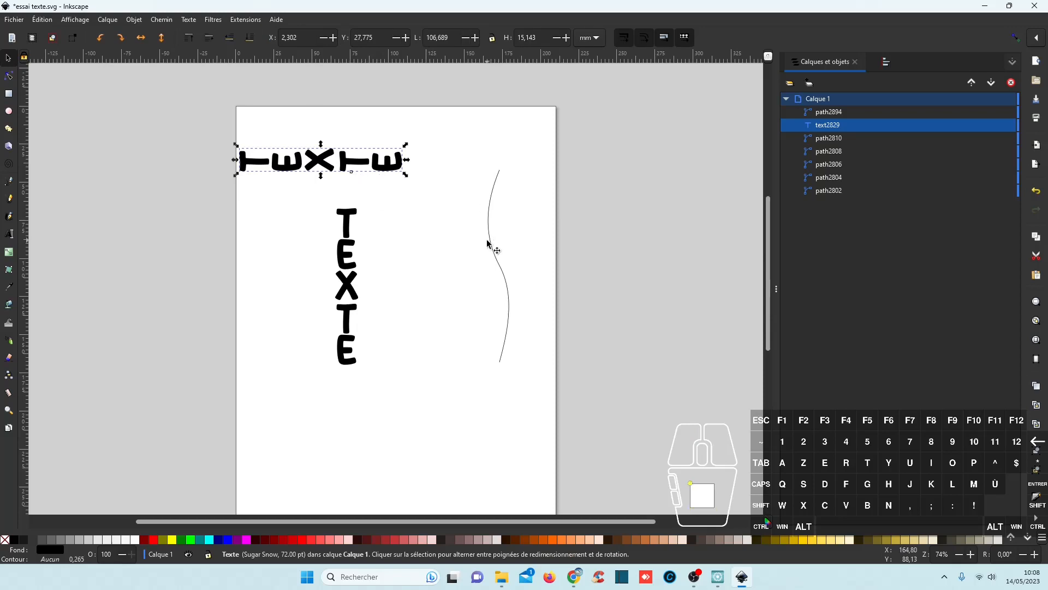
# Add the S-curve to the selection and put the rotated text on that path.
pyautogui.press('shift')
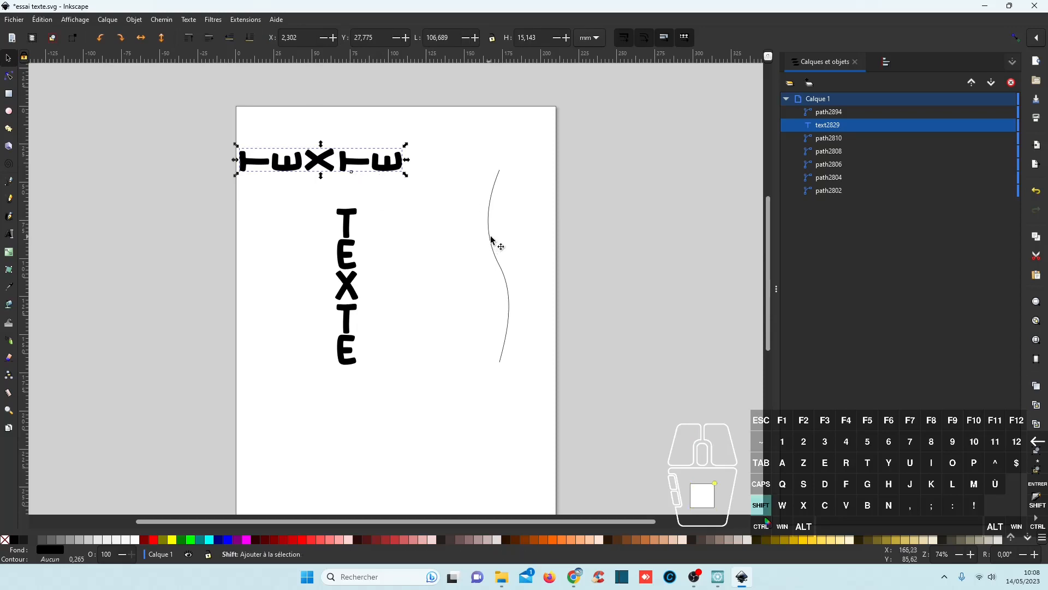
pyautogui.keyDown('shift'); pyautogui.click(490, 240); pyautogui.keyUp('shift')
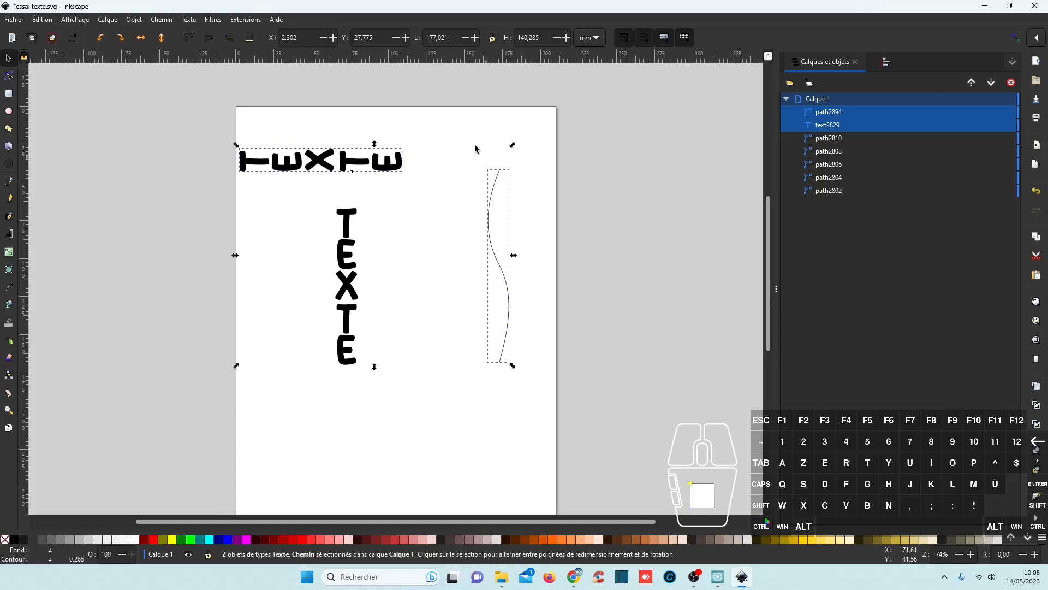
pyautogui.click(190, 20)
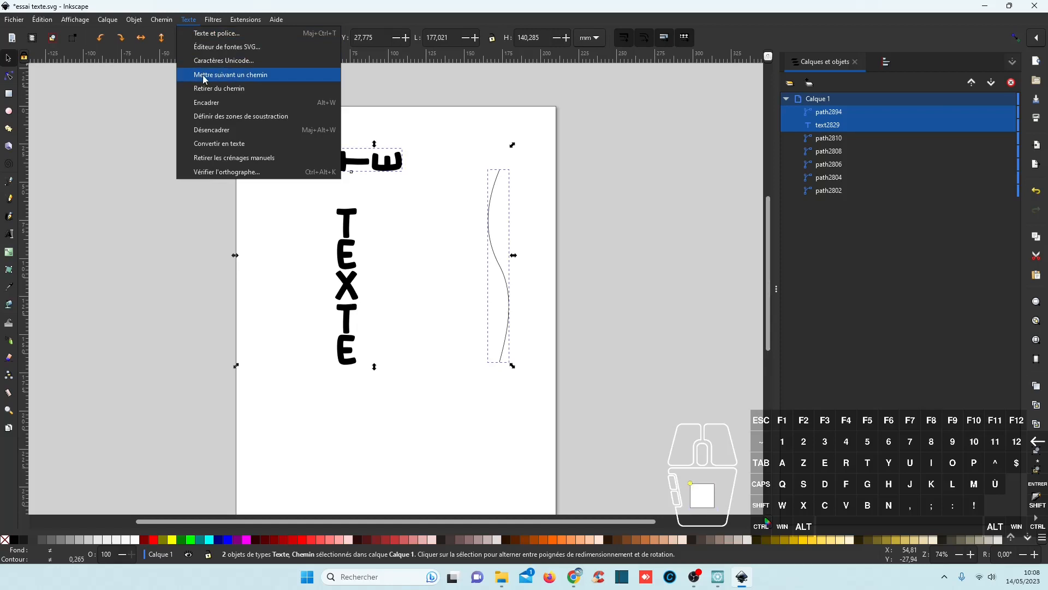
pyautogui.click(234, 76)
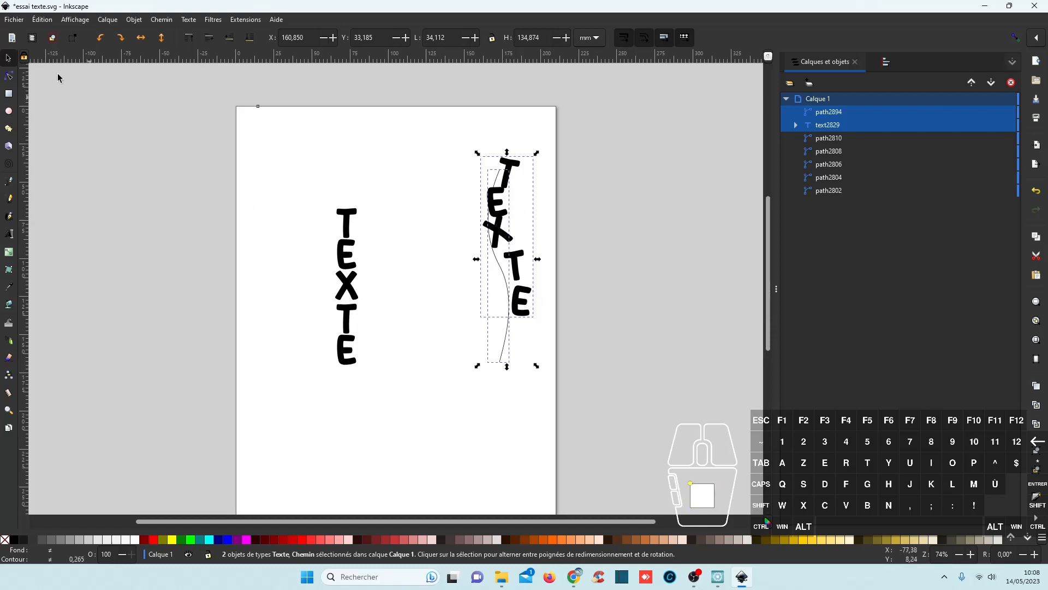
# Flatten both bends of the S-curve and move its middle node to about X 174.5, Y 112.9 mm.
pyautogui.click(8, 77)
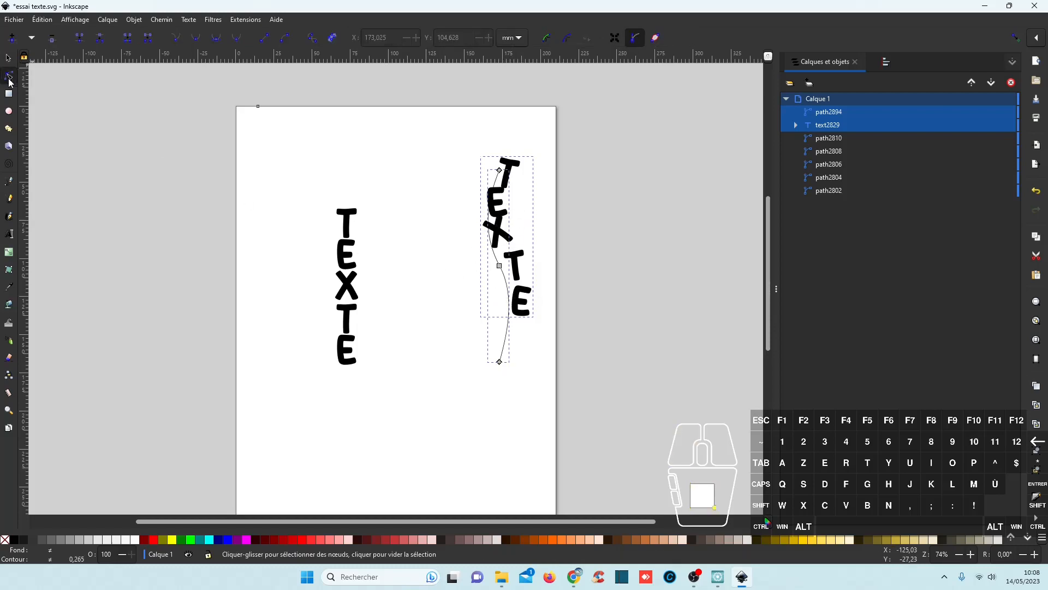
pyautogui.click(405, 361)
pyautogui.click(506, 348)
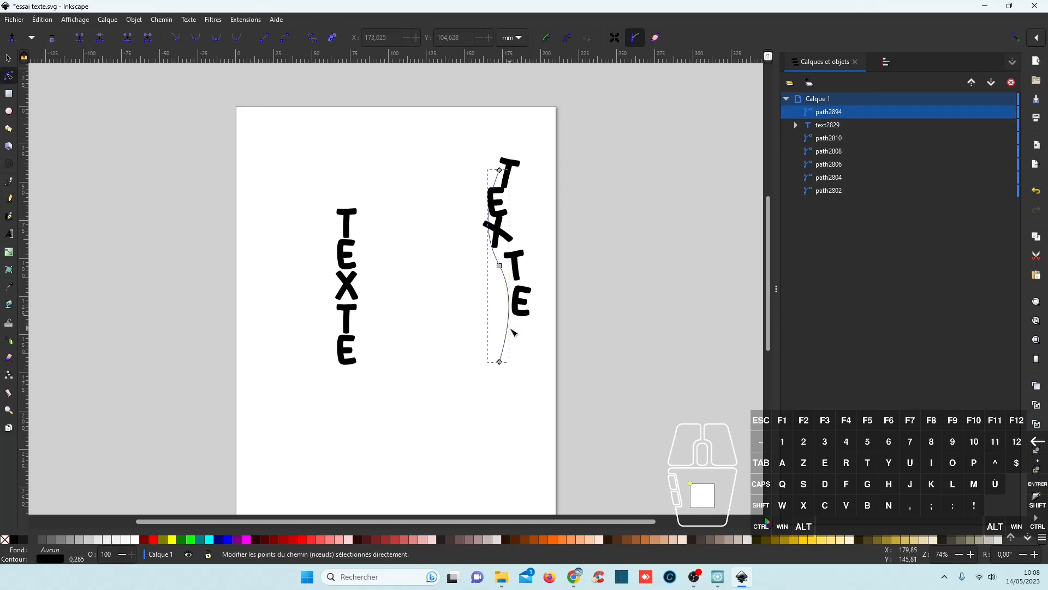
pyautogui.moveTo(507, 327); pyautogui.dragTo(502, 328)
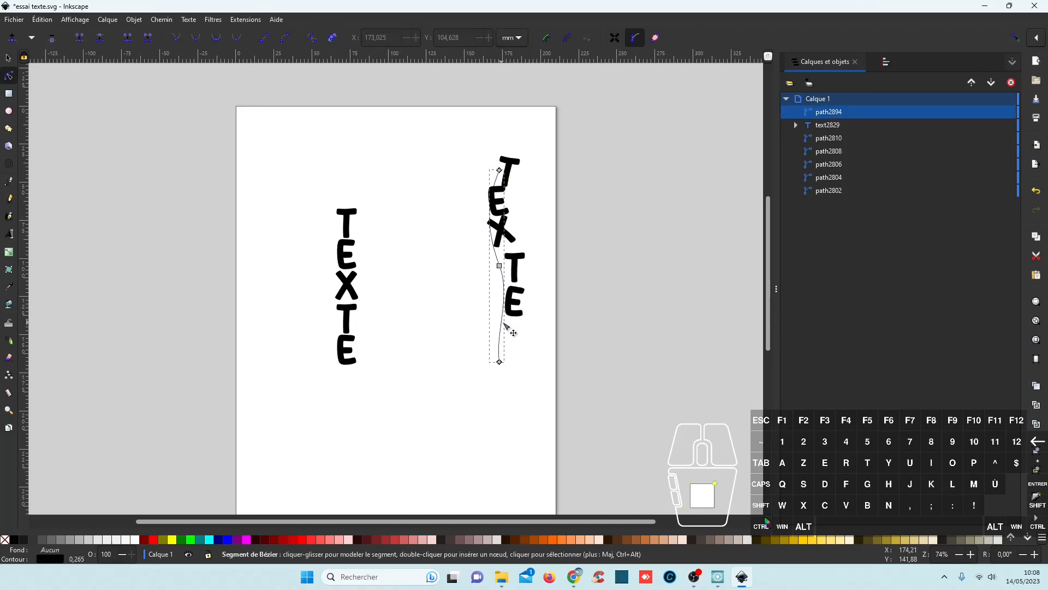
pyautogui.moveTo(500, 225); pyautogui.dragTo(501, 226)
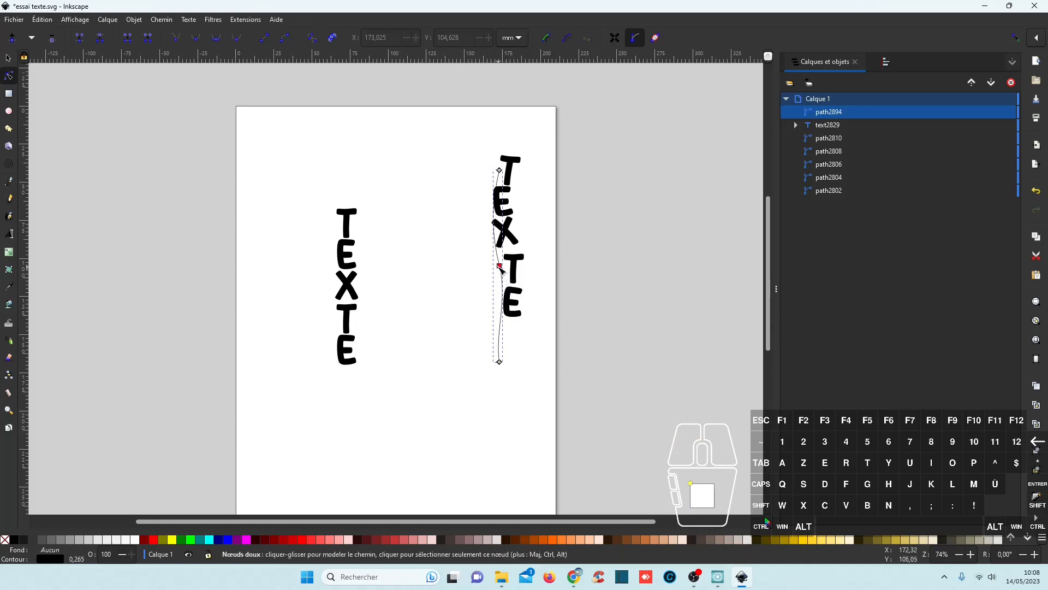
pyautogui.moveTo(501, 267); pyautogui.dragTo(501, 279)
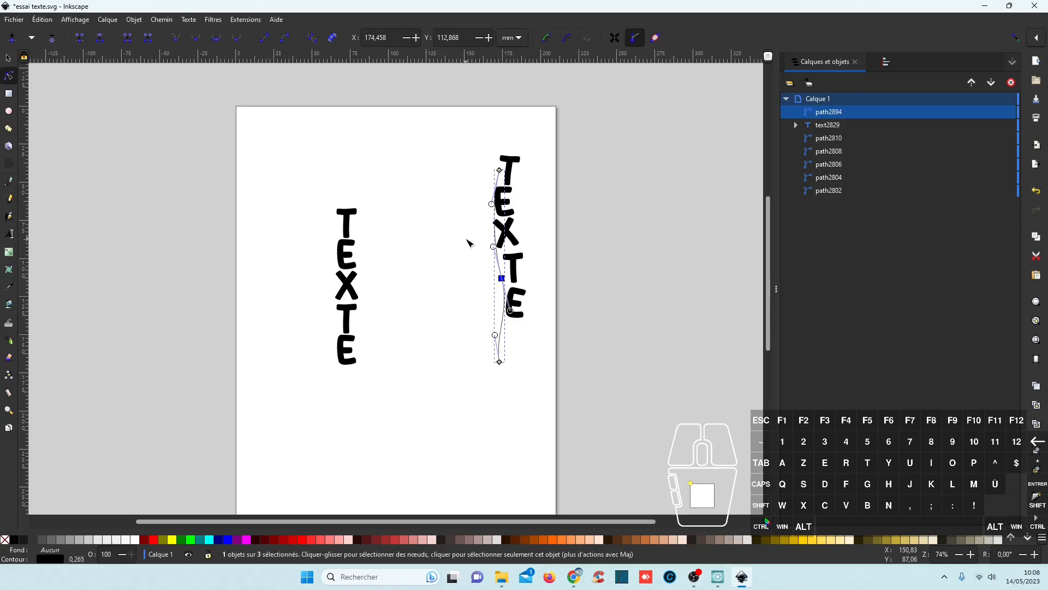
pyautogui.click(8, 59)
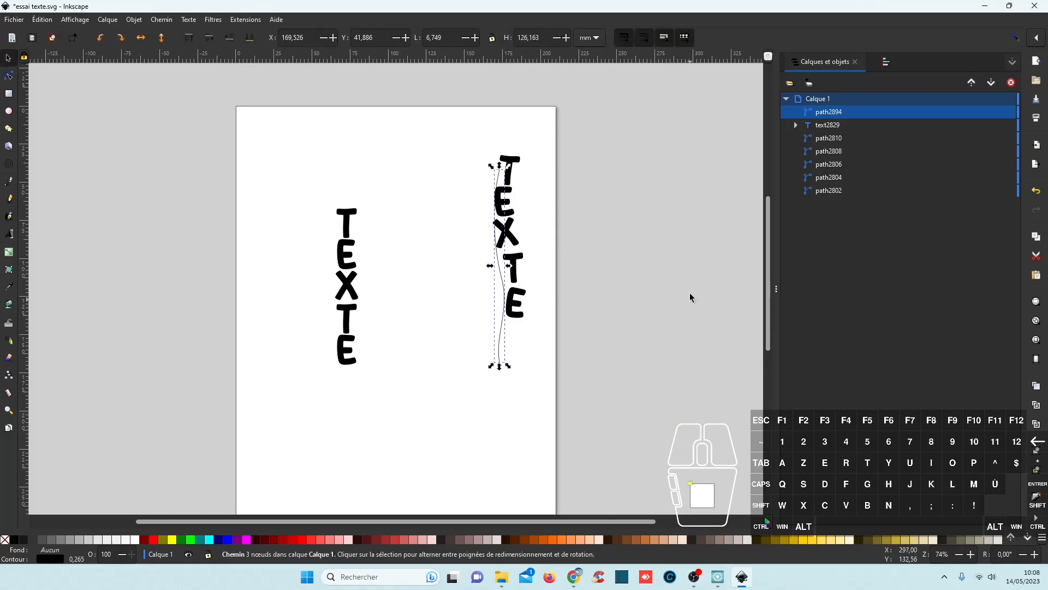
# Convert the text on the curve into paths.
pyautogui.click(516, 217)
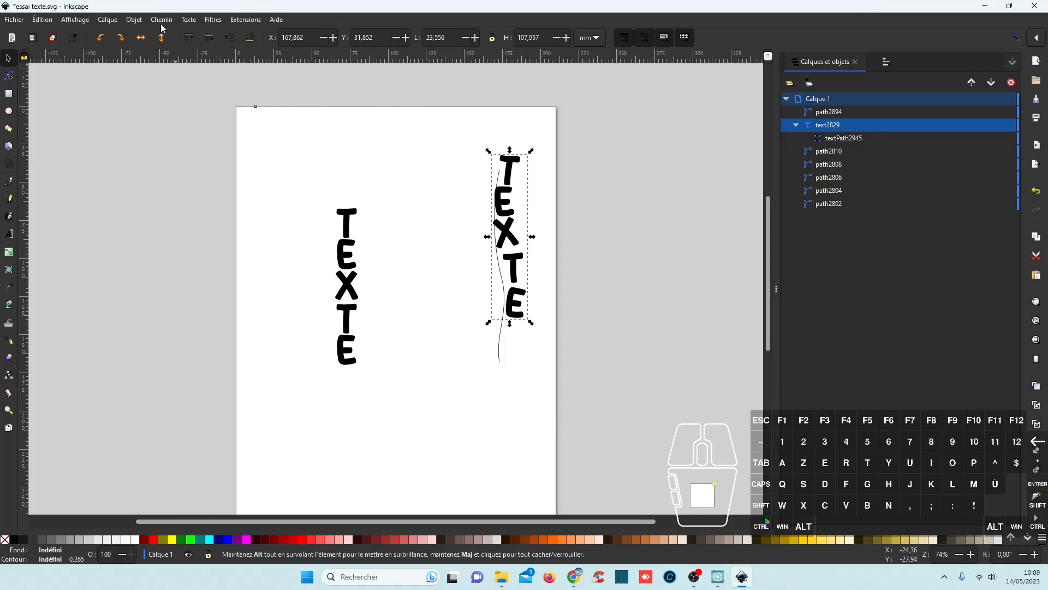
pyautogui.click(191, 20)
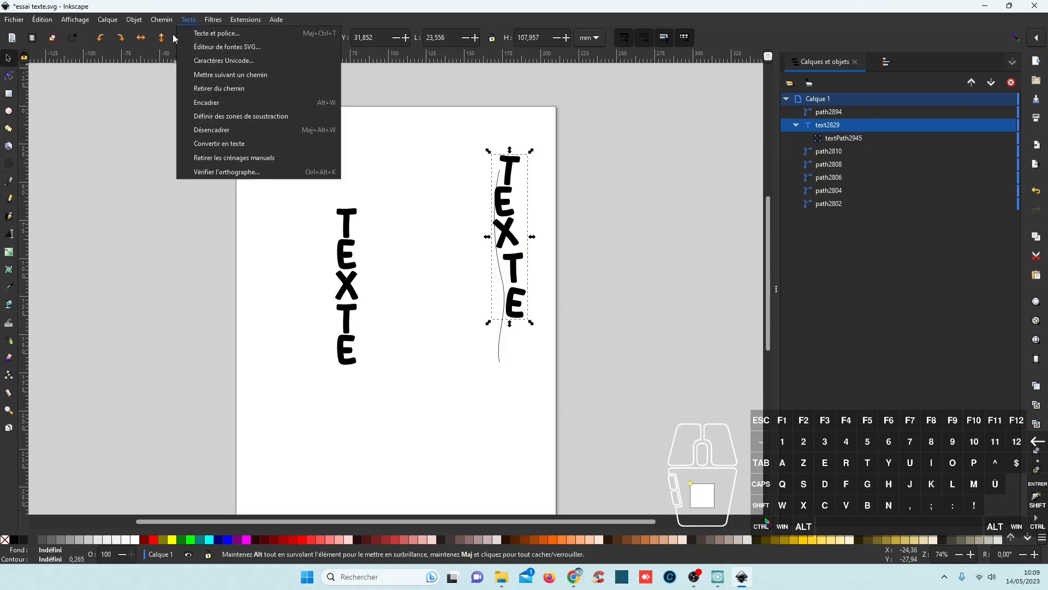
pyautogui.click(133, 20)
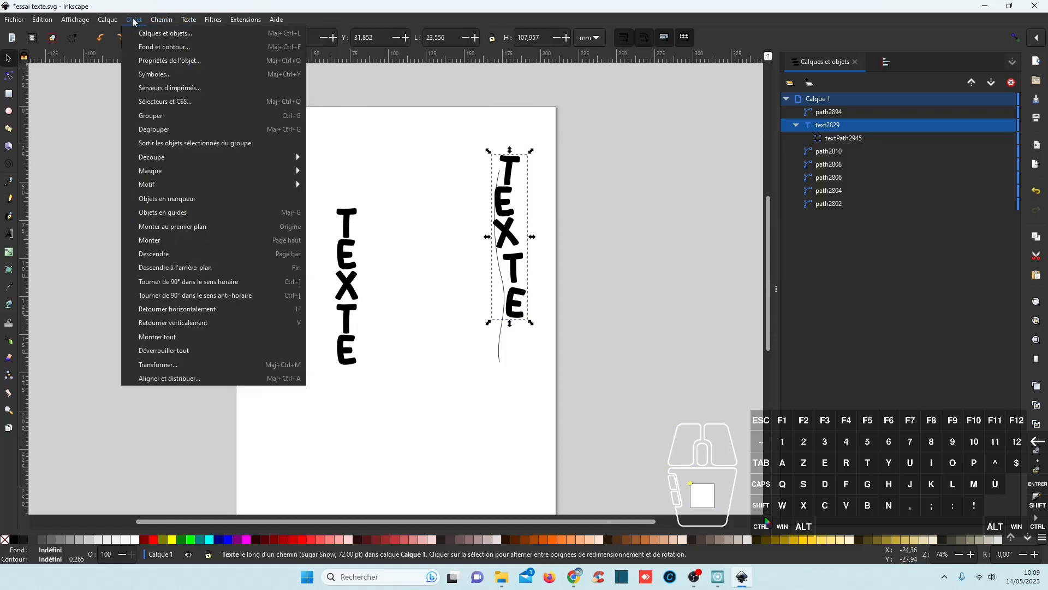
pyautogui.moveTo(160, 22)
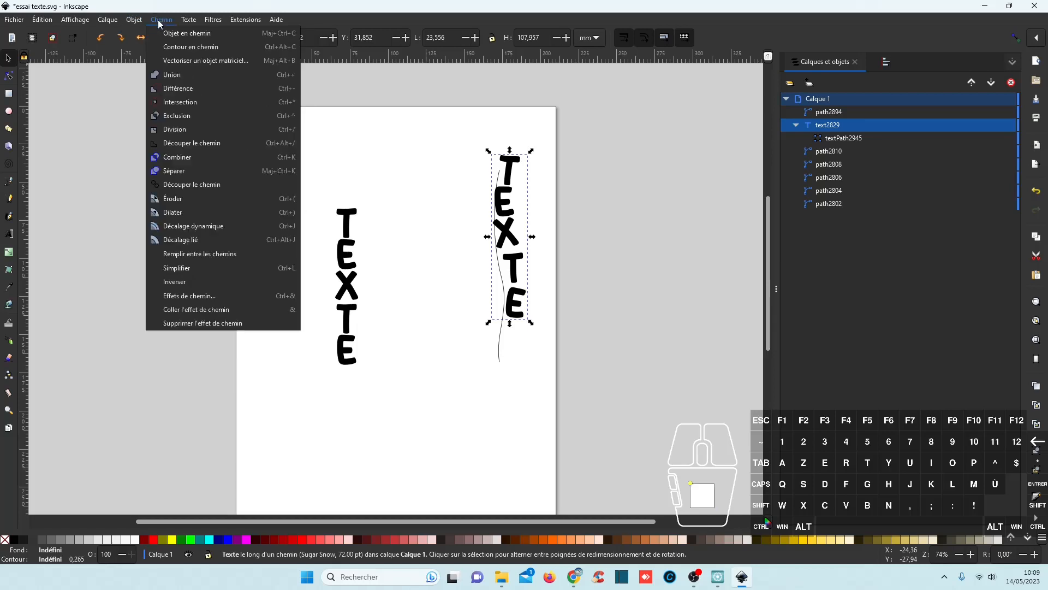
pyautogui.click(8, 76)
pyautogui.click(9, 76)
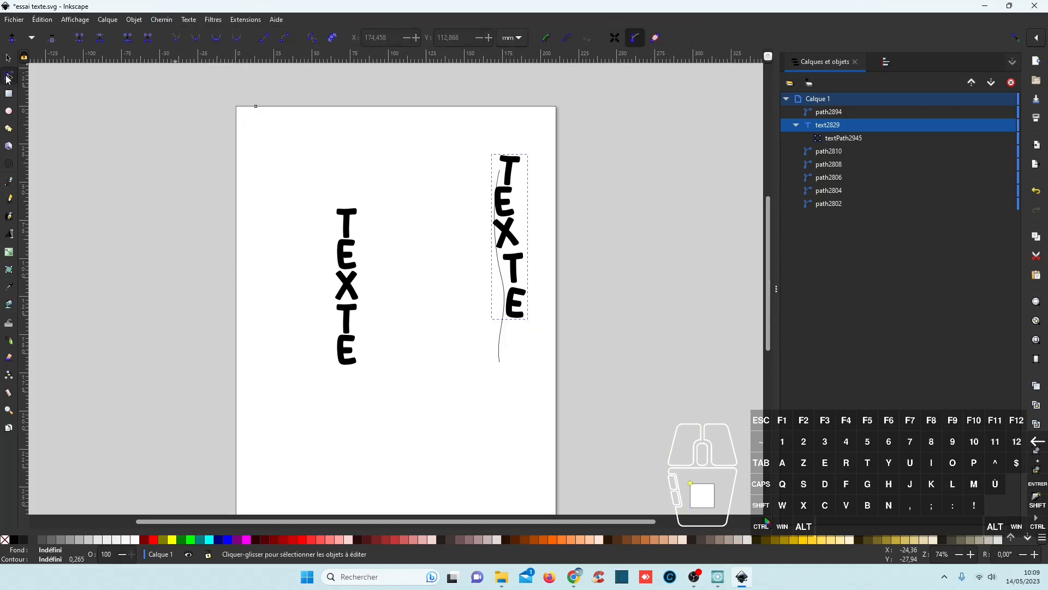
pyautogui.click(311, 38)
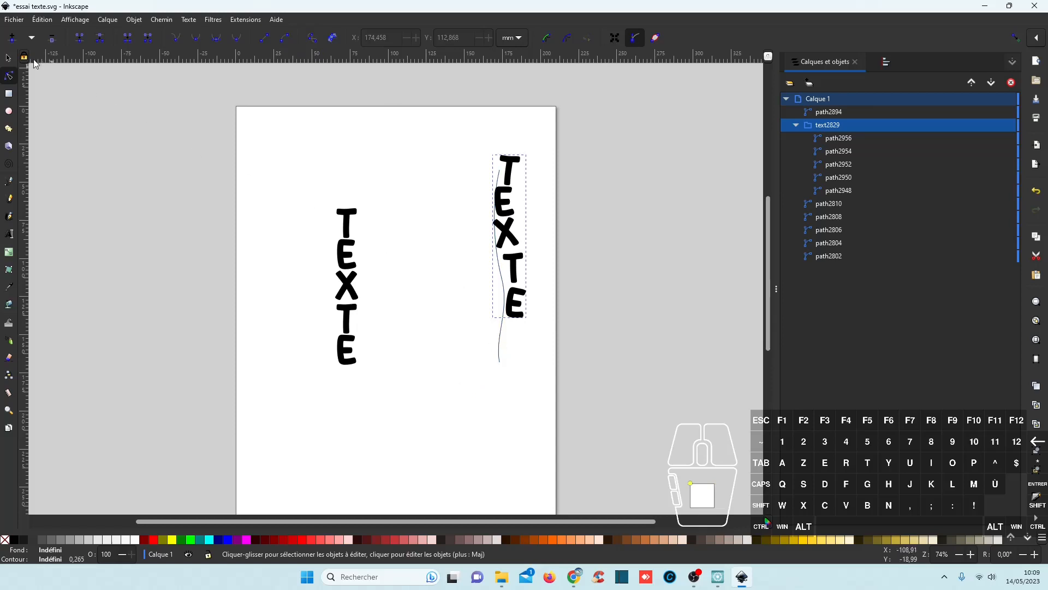
# Delete the S-curve guide path beneath the converted letters.
pyautogui.click(8, 58)
pyautogui.click(500, 337)
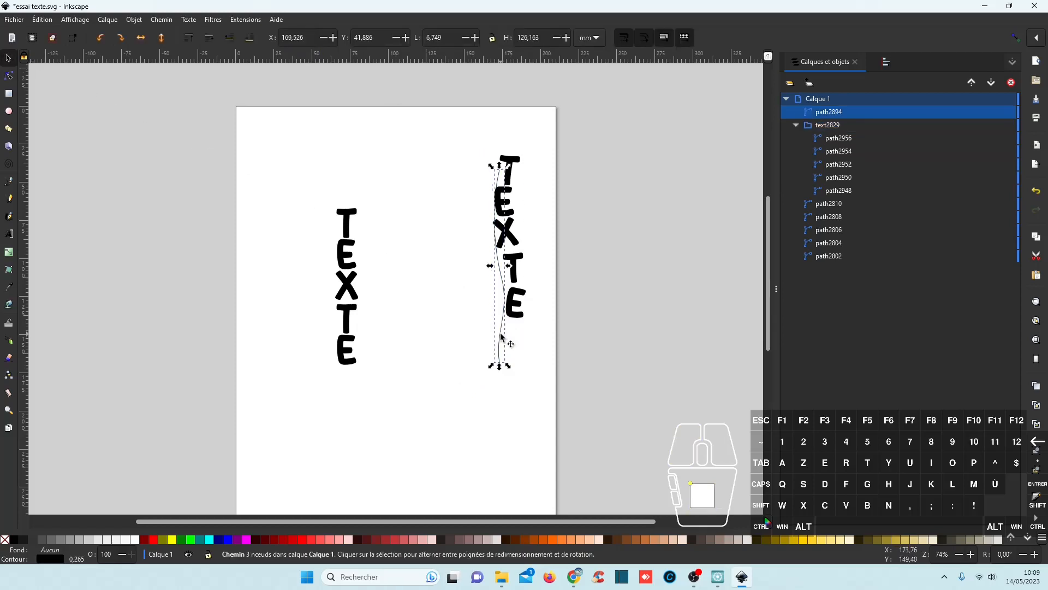
pyautogui.press('Delete')
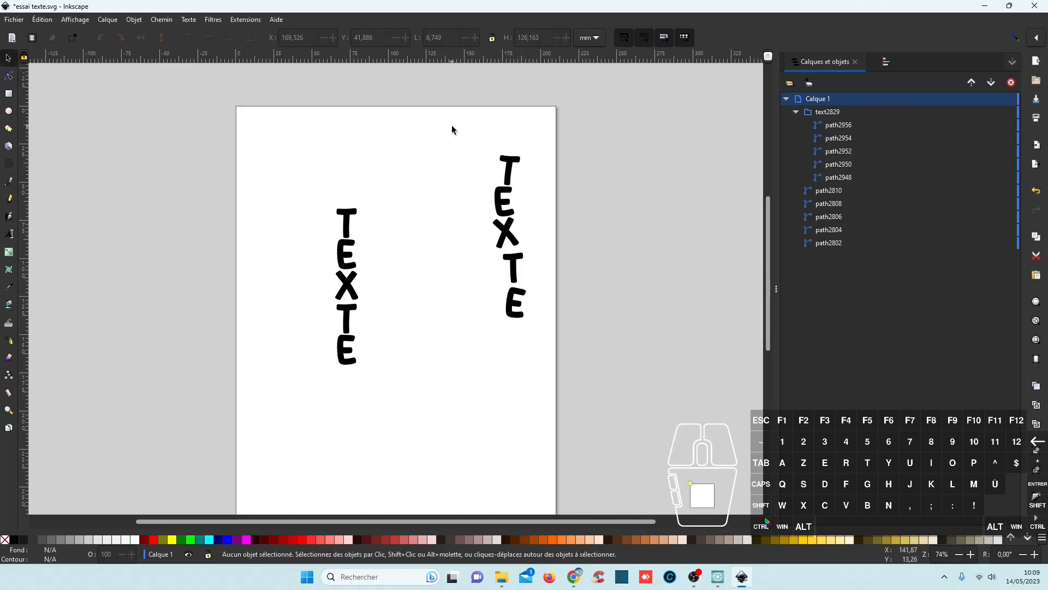
# Move the curved letter group beside the straight vertical text, to about X 110, Y 66 mm, and save the document.
pyautogui.moveTo(462, 131); pyautogui.dragTo(578, 360)
pyautogui.moveTo(515, 276); pyautogui.dragTo(426, 328)
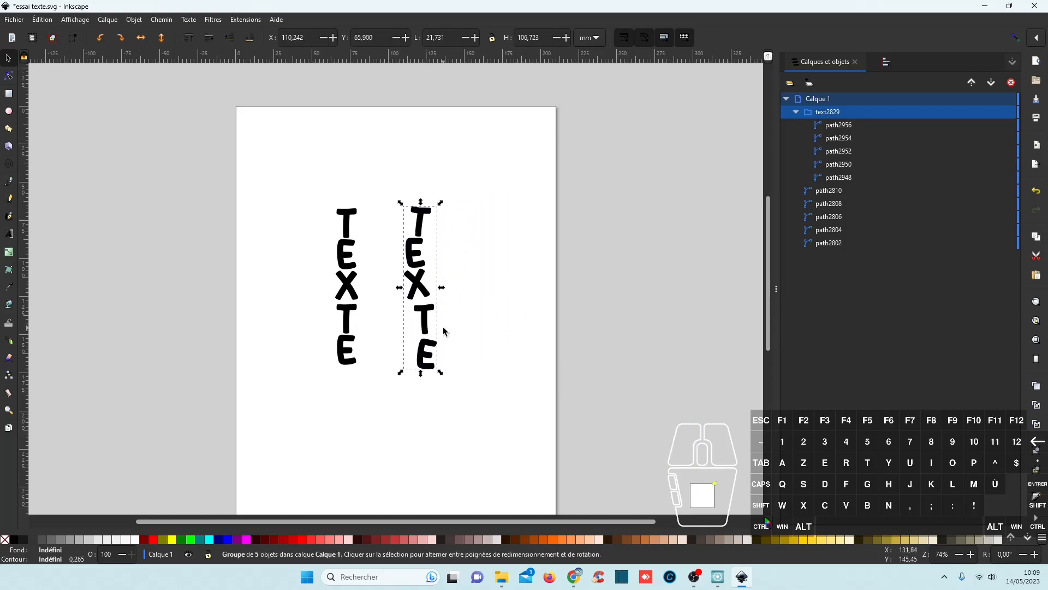
pyautogui.click(519, 331)
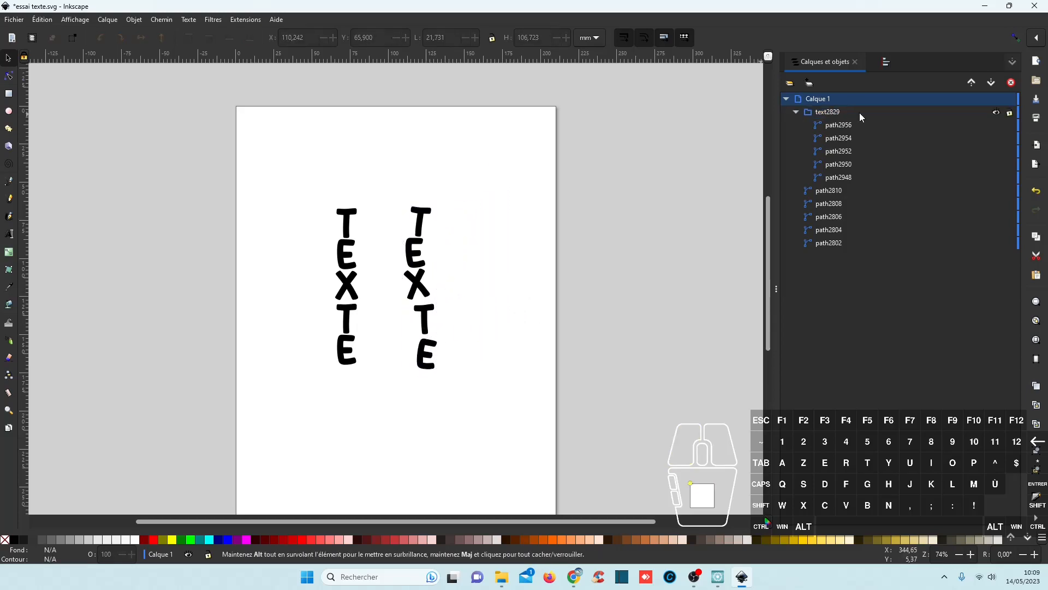
pyautogui.click(830, 112)
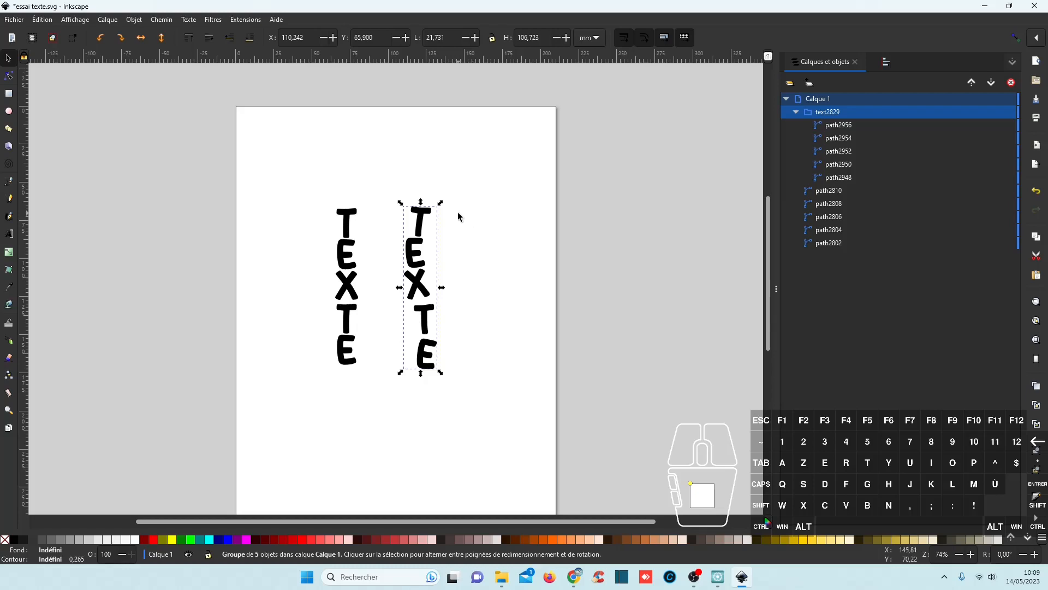
pyautogui.hotkey('ctrl', 's')
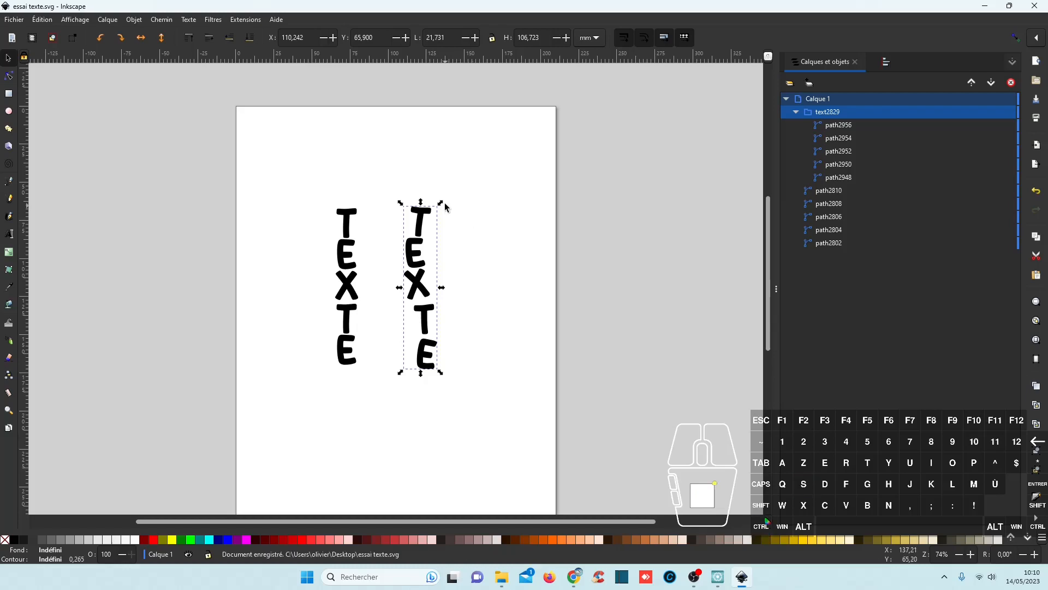
# Switch to Artistic Digitizer and open essai texte.svg from the recent files on the welcome page.
pyautogui.click(718, 576)
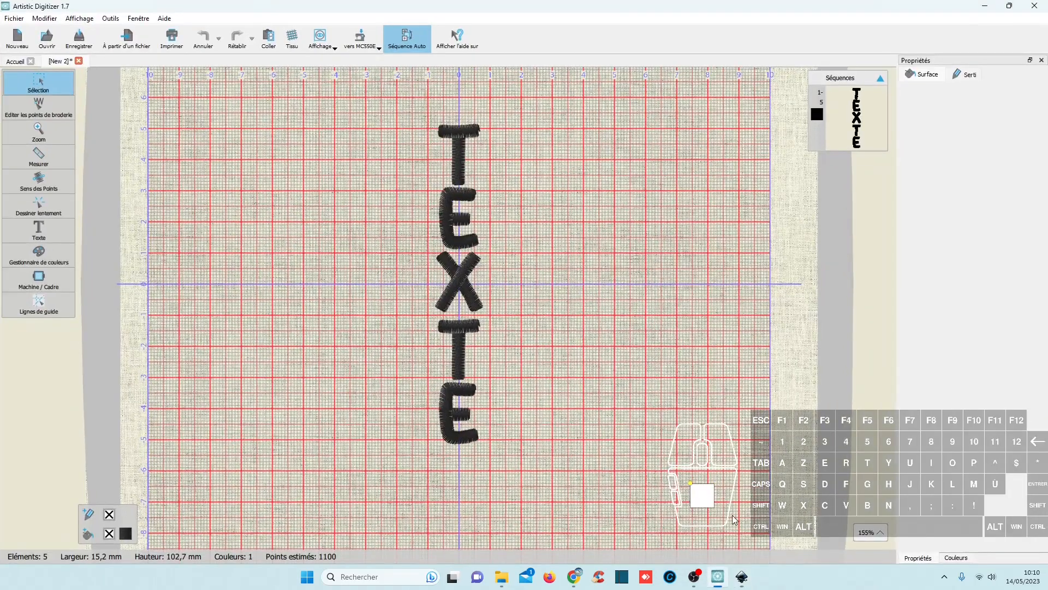
pyautogui.click(19, 58)
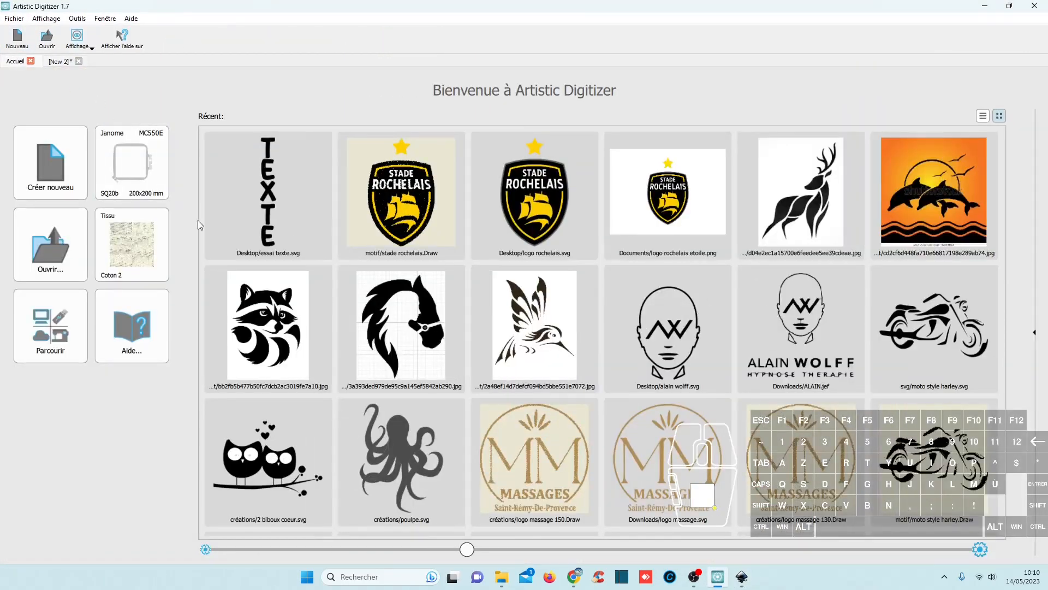
pyautogui.click(268, 205)
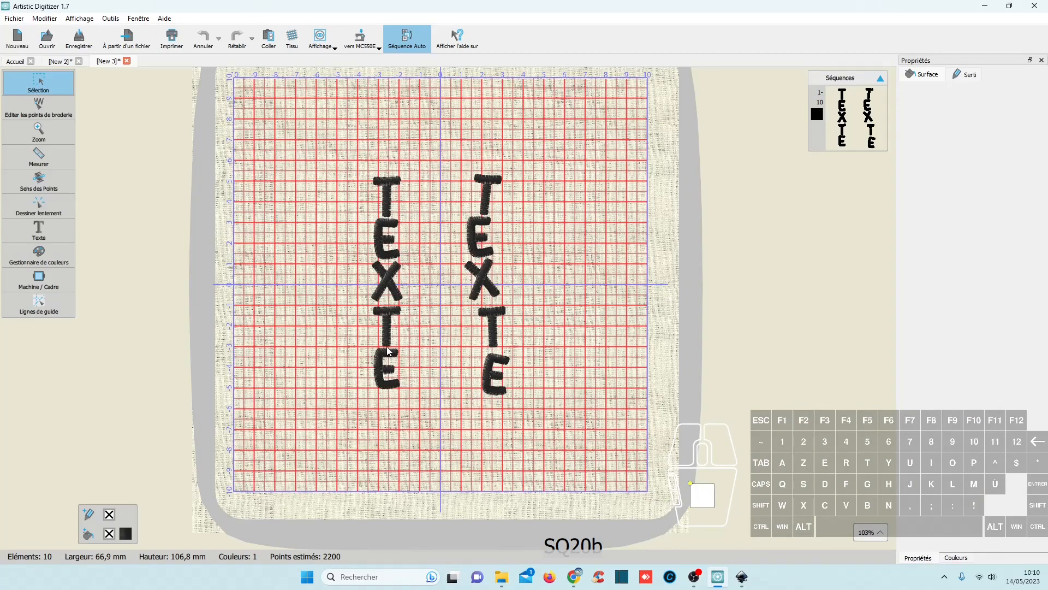
# Examine the stitches of the straight and curved vertical texts up close, and return to Inkscape.
pyautogui.scroll(5, 468, 323)
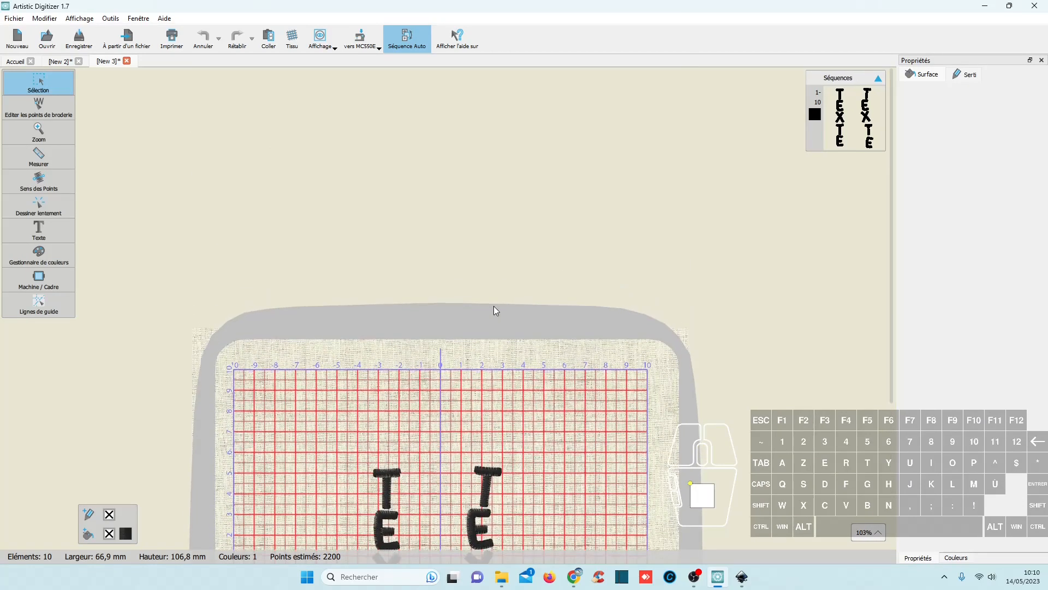
pyautogui.scroll(-4, 494, 314)
pyautogui.scroll(-1, 497, 309)
pyautogui.scroll(5, 492, 295)
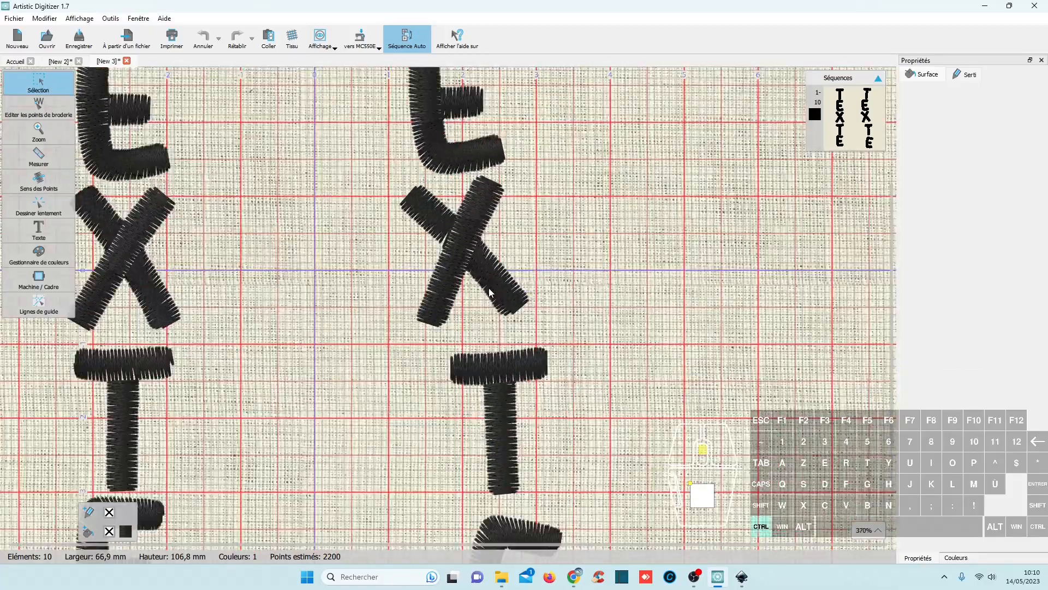
pyautogui.scroll(-4, 489, 289)
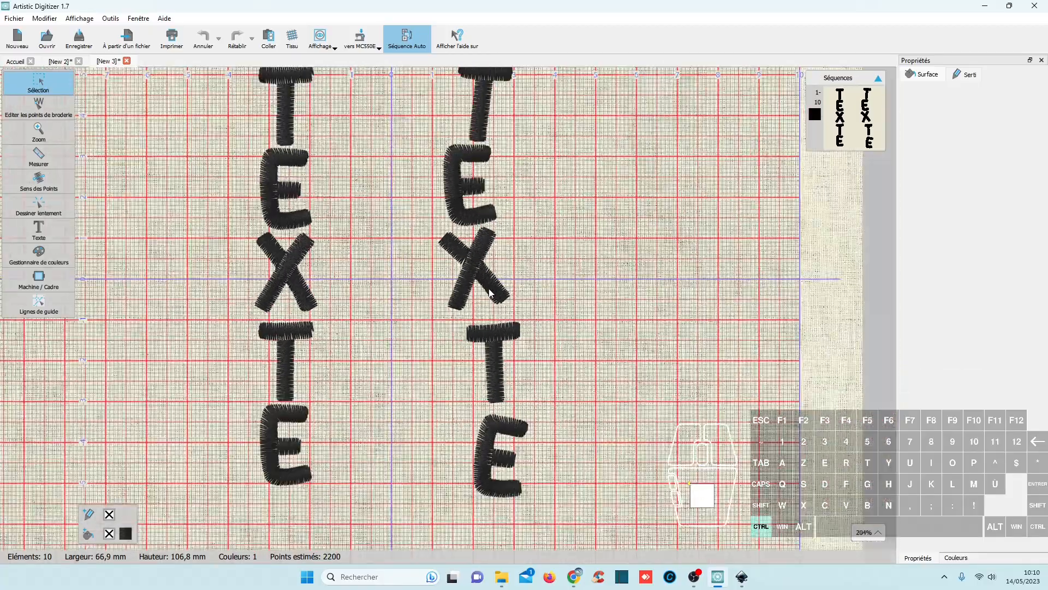
pyautogui.scroll(-2, 491, 295)
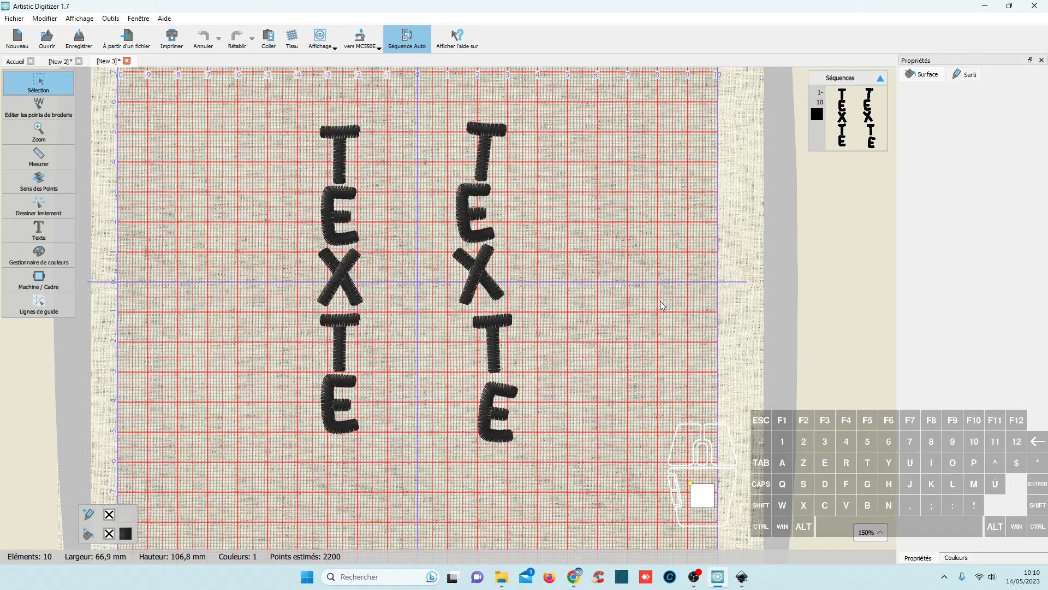
pyautogui.click(741, 577)
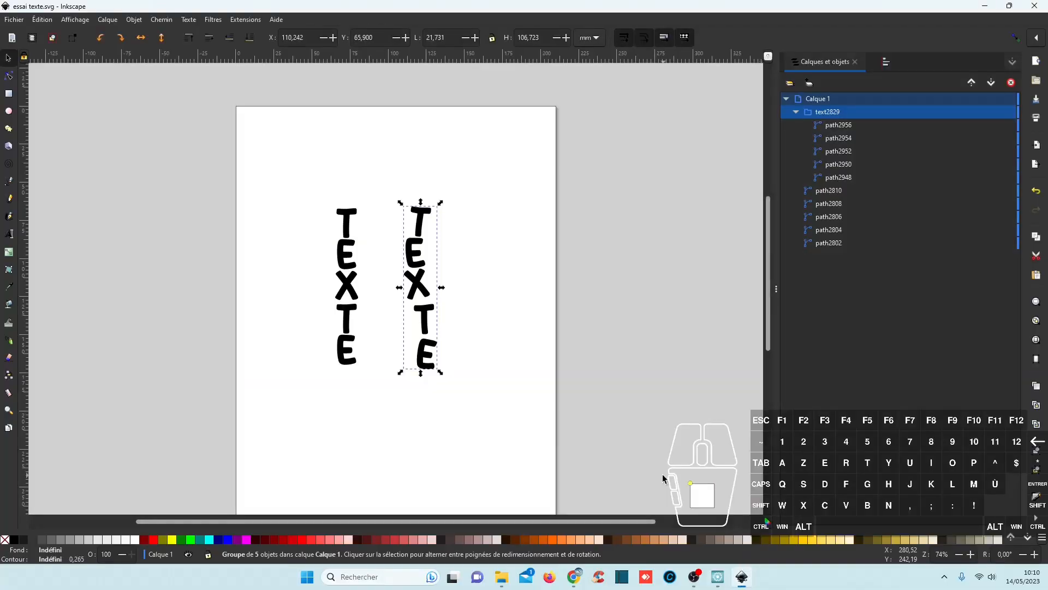